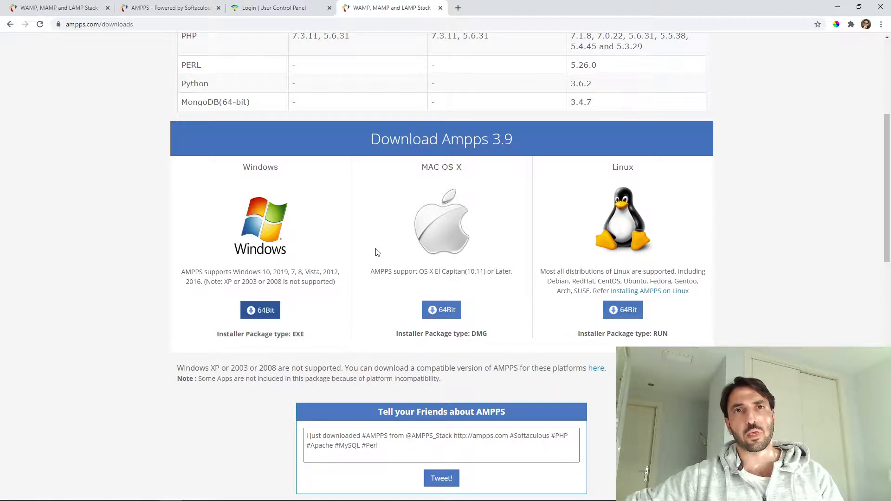
Review the AMPPS 3.9 downloads and the local AMPPS admin page, then minimize Chrome.
scroll(376, 252, "up", 5)
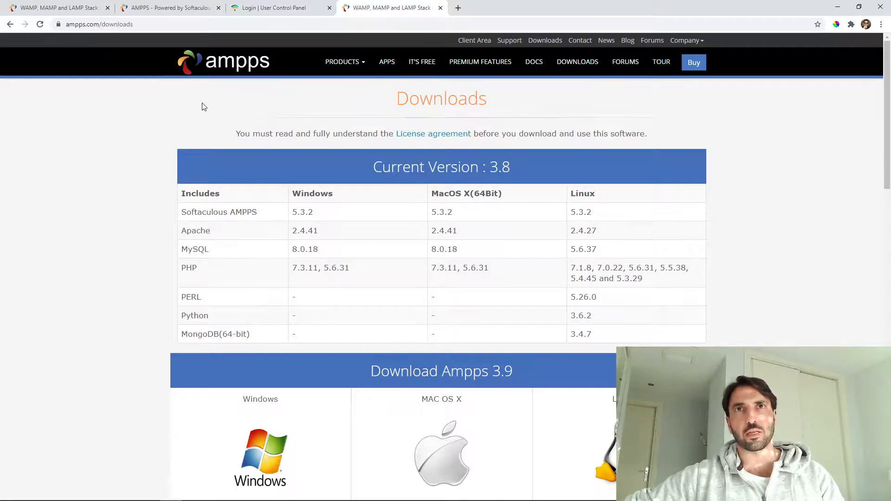
left_click(165, 5)
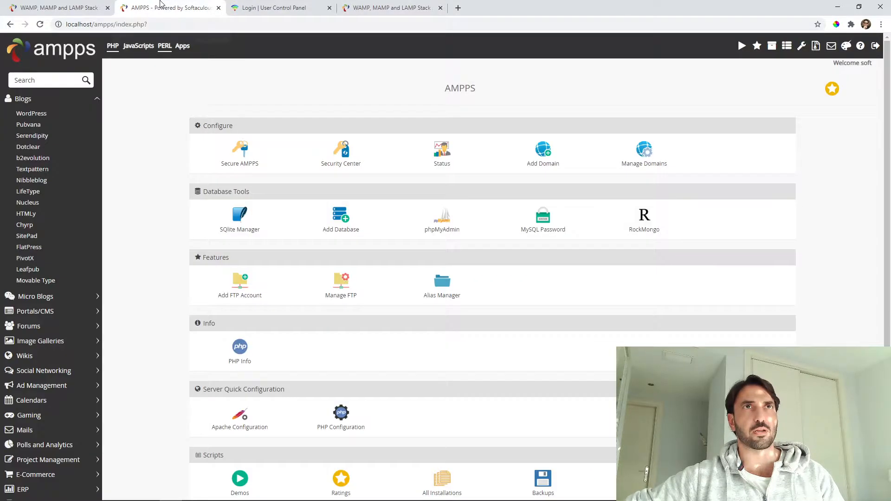
left_click(82, 4)
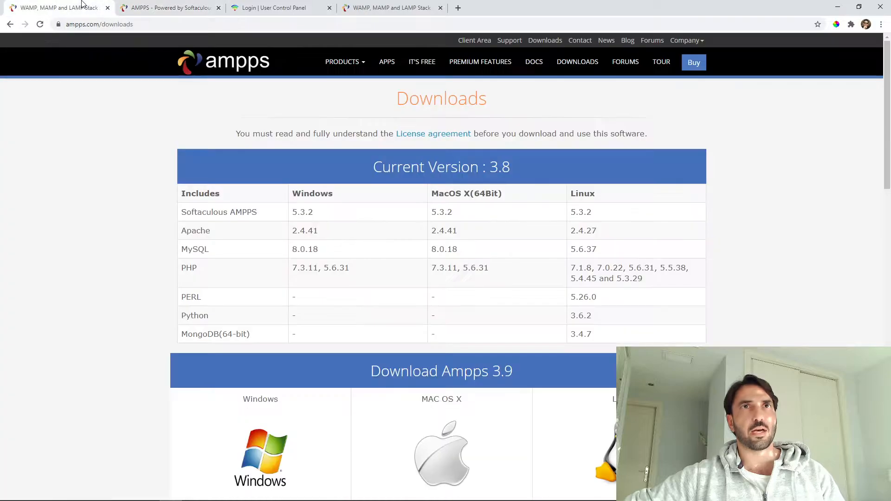
left_click(839, 6)
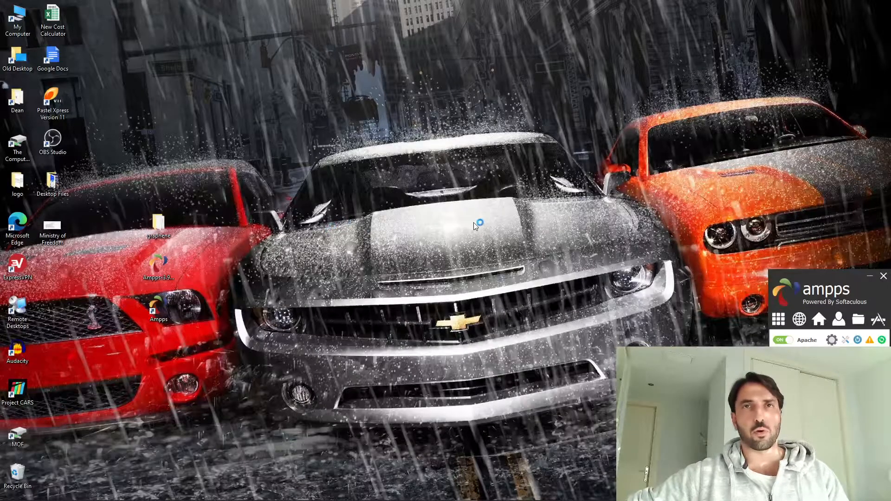
left_click(501, 329)
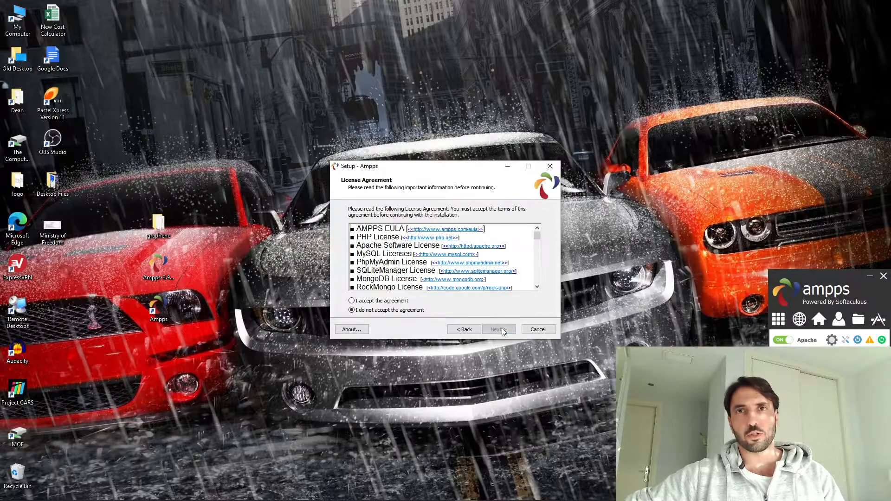
left_click(391, 301)
left_click(499, 329)
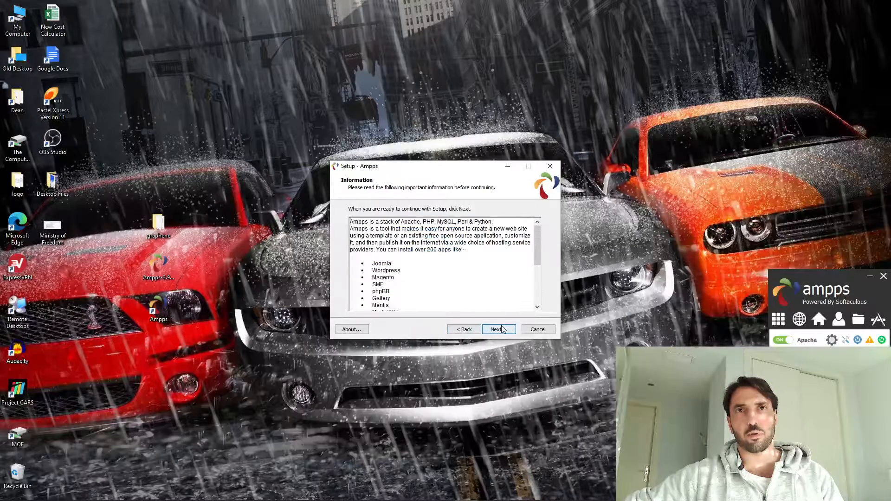
left_click(500, 329)
left_click(501, 330)
left_click(501, 329)
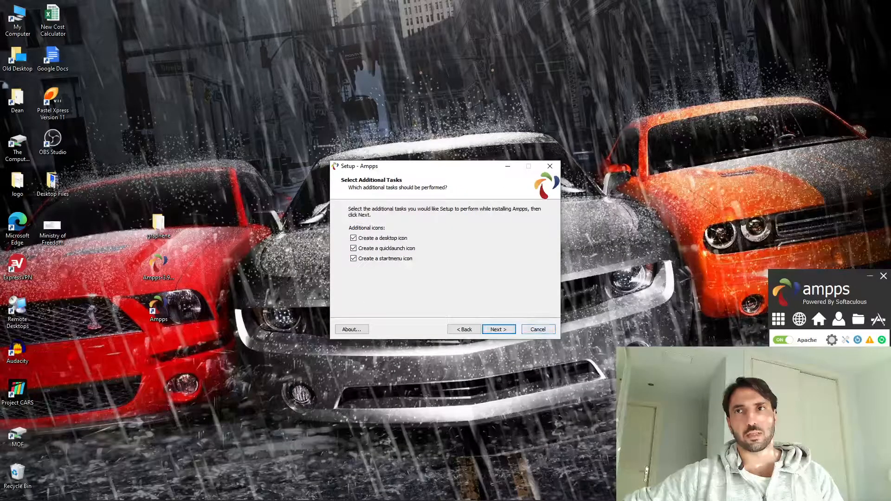
left_click(541, 330)
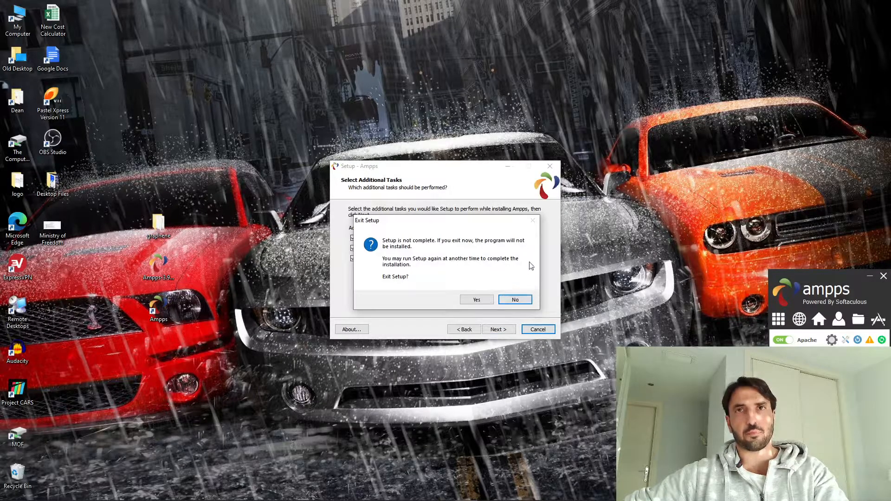
left_click(484, 297)
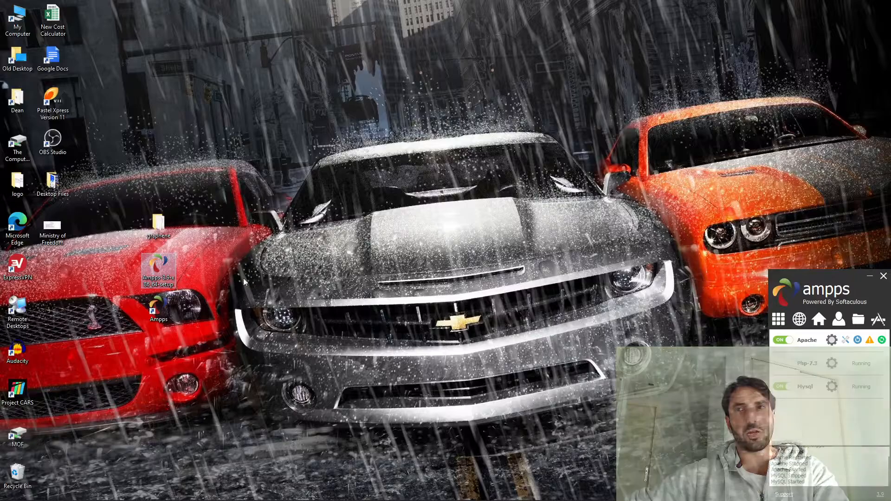
From the AMPPS control panel, open localhost/ampps in Chrome.
left_click(803, 282)
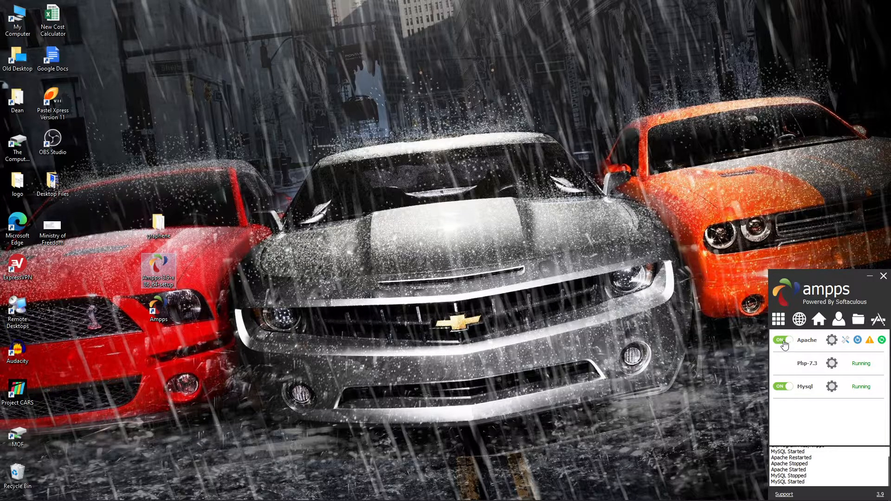
left_click(819, 321)
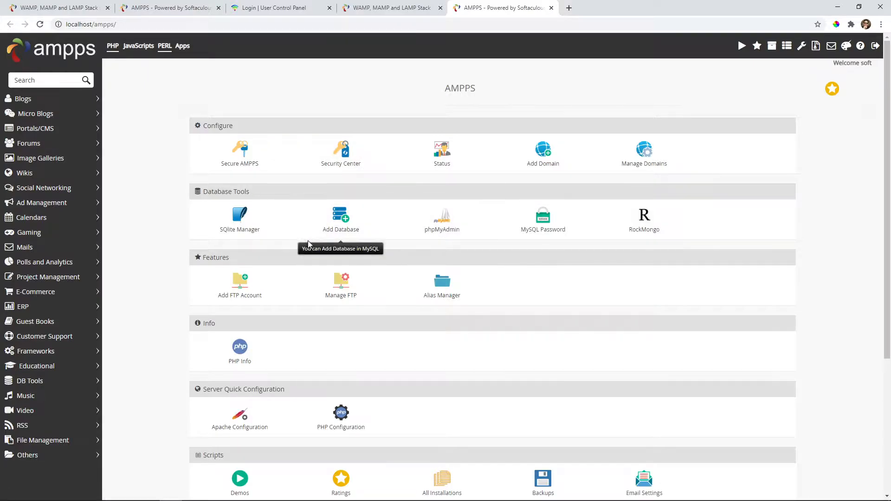
Browse the Gaming, Micro Blogs and Portals/CMS app categories in the AMPPS sidebar.
scroll(337, 216, "down", 2)
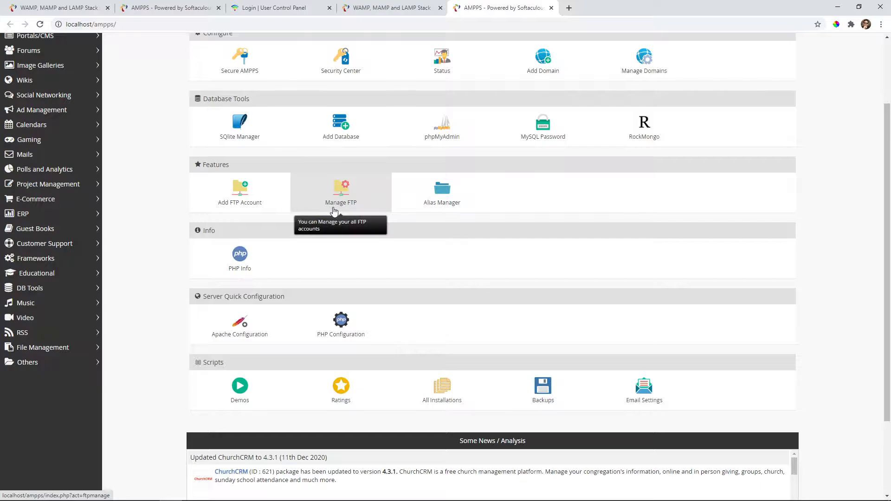
scroll(332, 209, "up", 2)
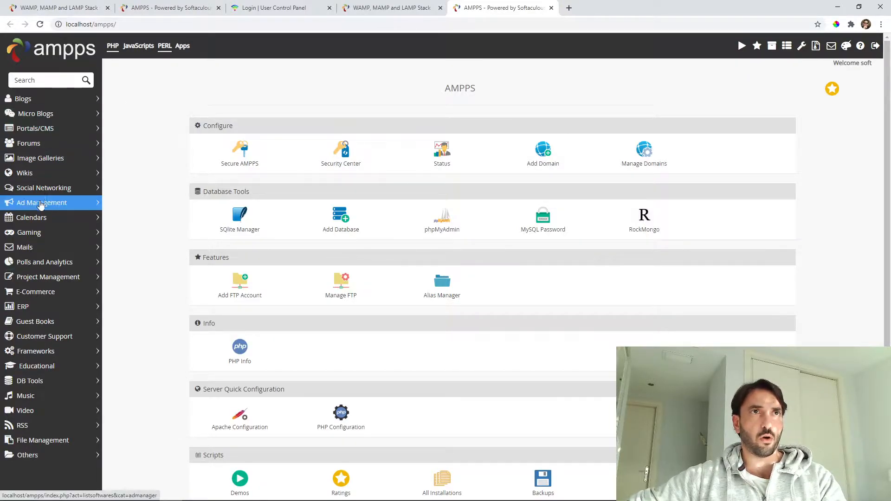
left_click(54, 232)
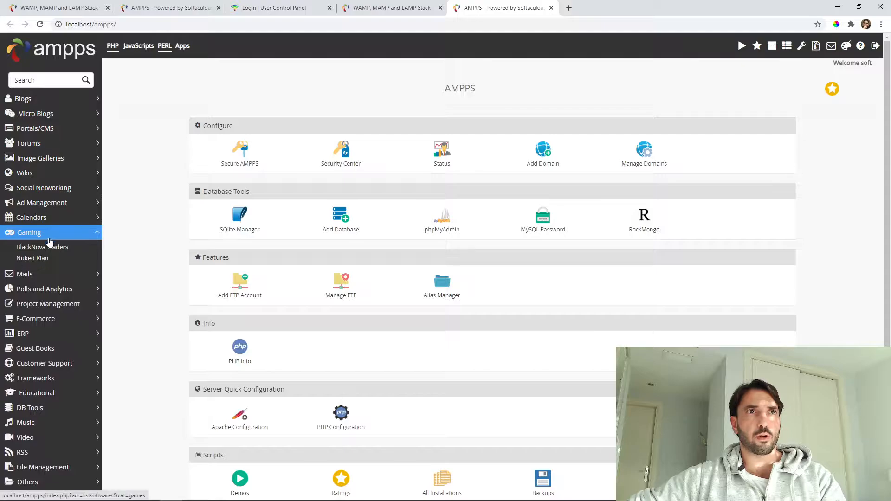
left_click(34, 114)
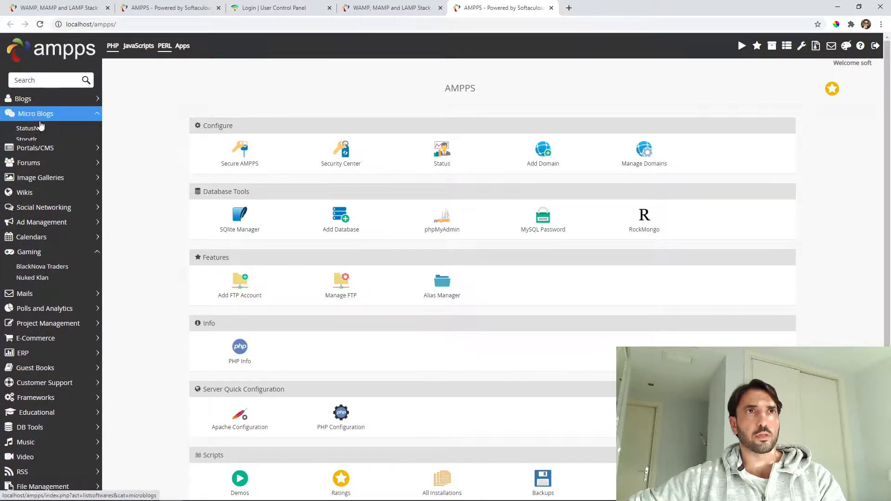
left_click(38, 116)
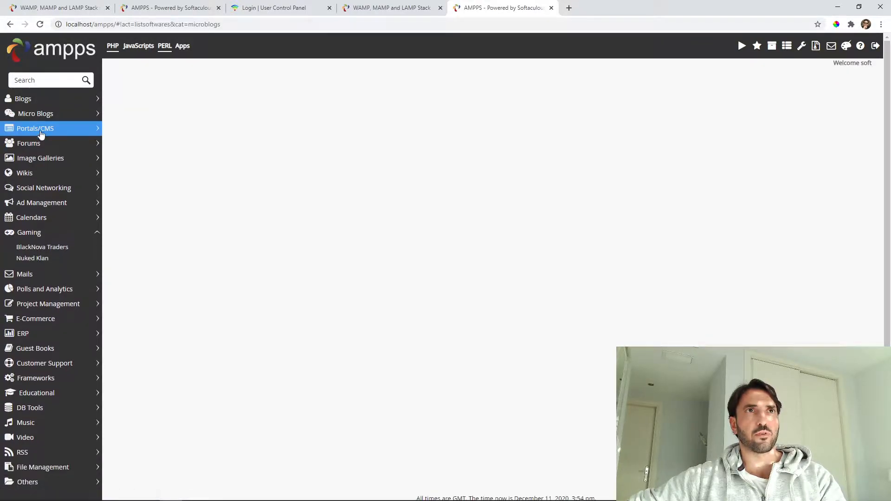
left_click(41, 134)
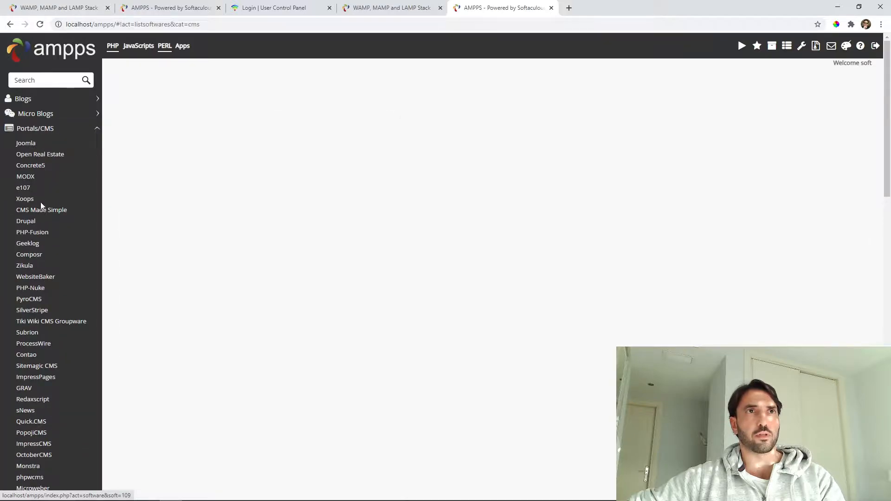
Collapse Portals/CMS and open WordPress 5.6 from the Blogs category.
scroll(40, 210, "down", 3)
scroll(44, 206, "up", 4)
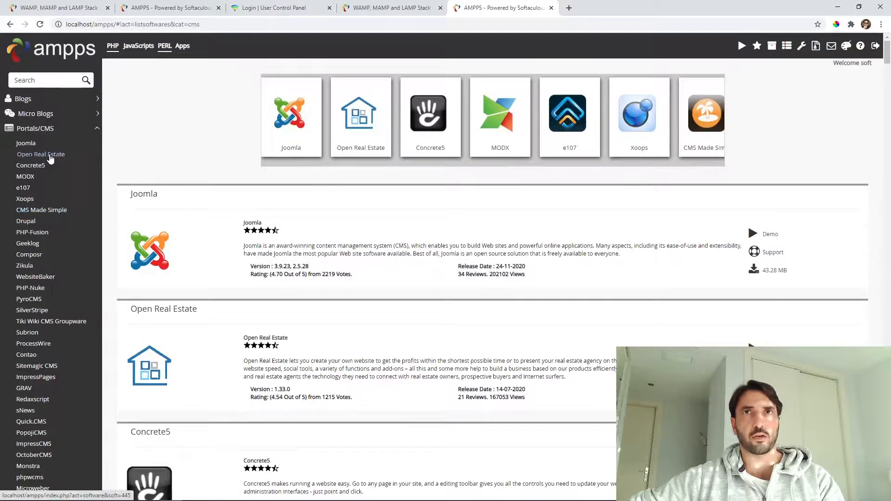
left_click(54, 134)
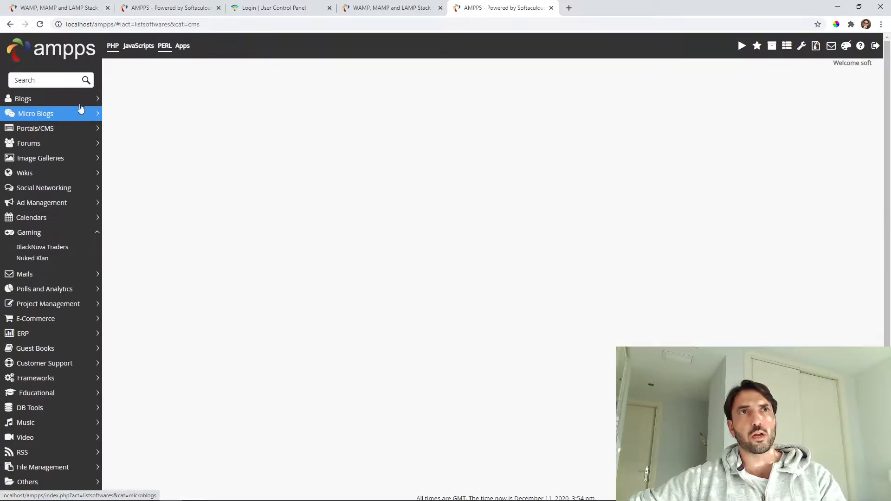
left_click(70, 99)
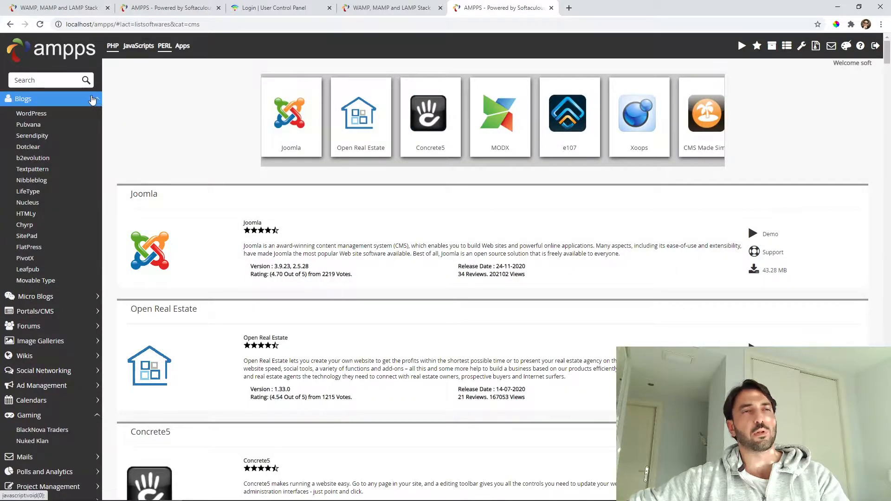
left_click(36, 114)
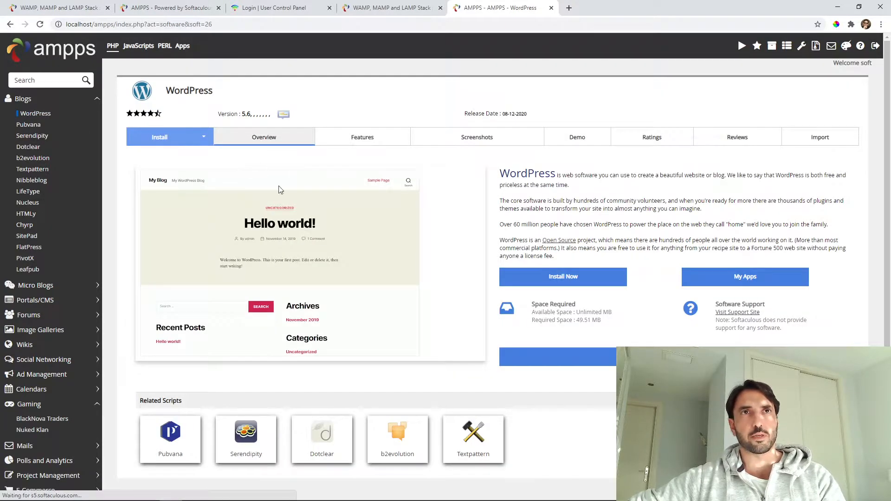
Open the WordPress install form and keep 127.0.0.1 as the install domain.
scroll(397, 209, "down", 2)
left_click(550, 186)
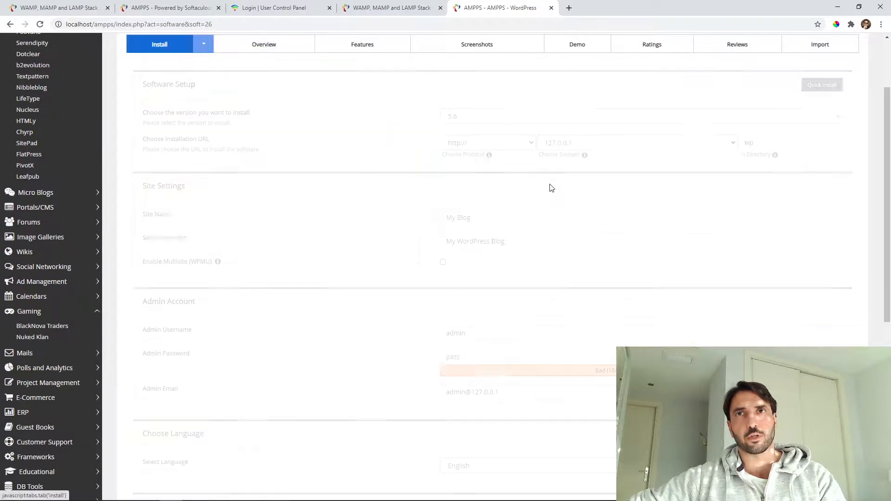
scroll(504, 210, "up", 2)
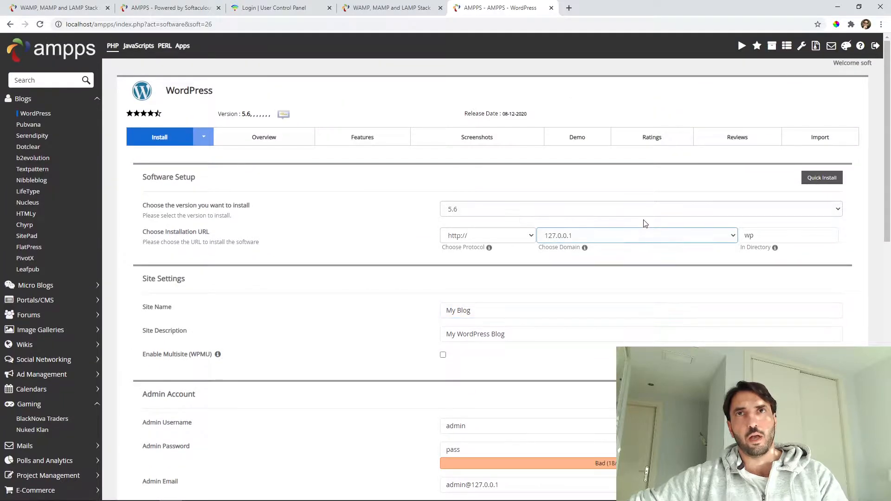
left_click(614, 236)
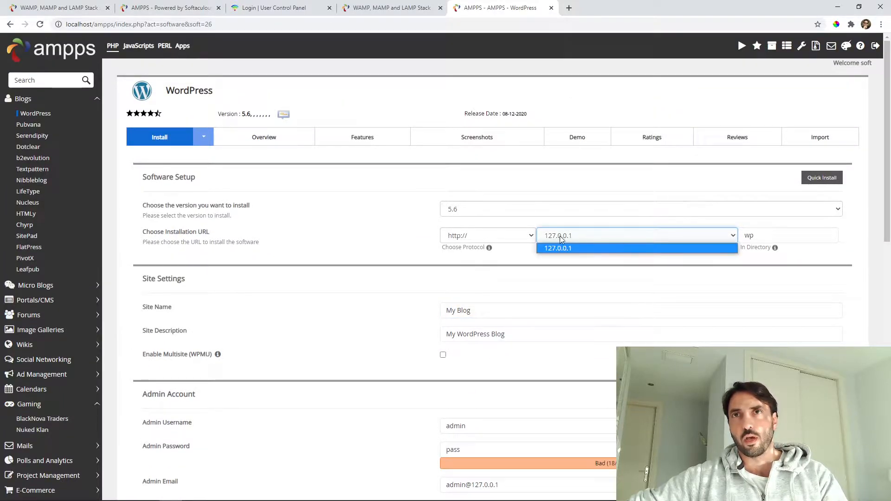
left_click(575, 234)
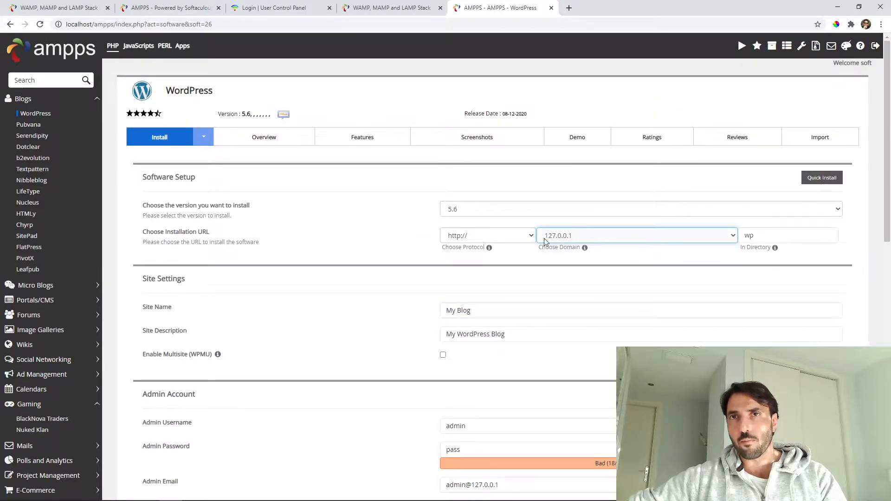
left_click(577, 237)
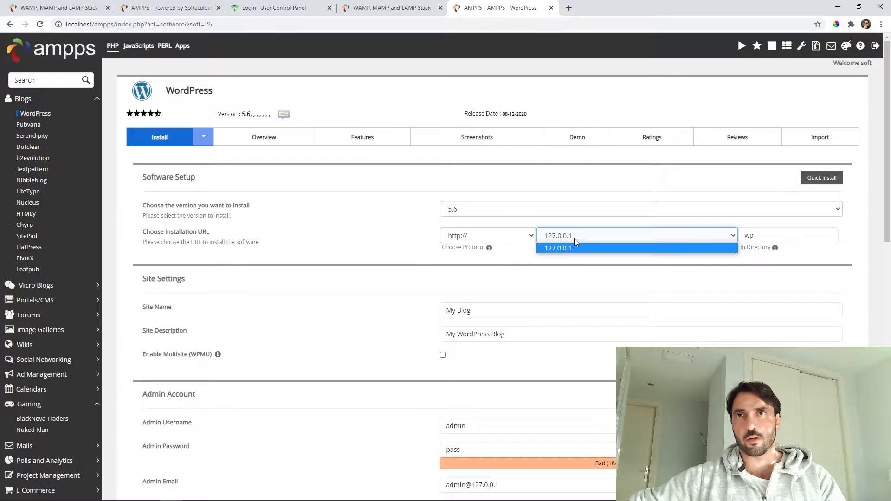
left_click(578, 241)
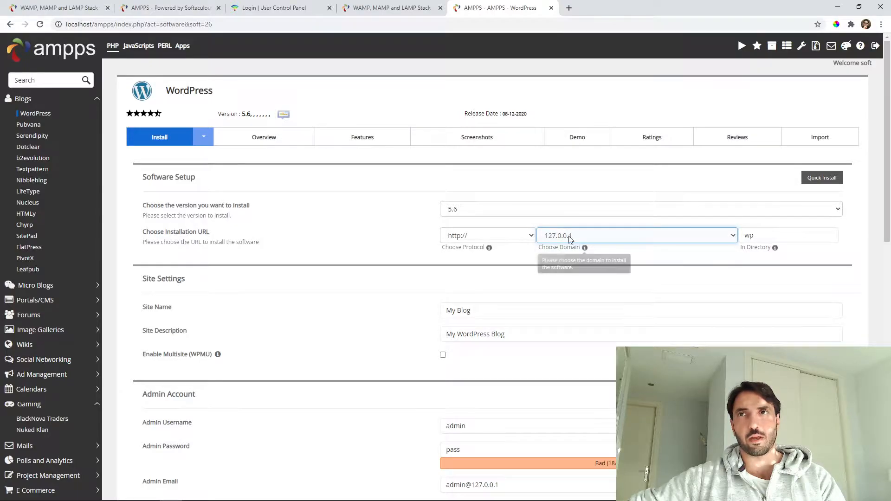
Clear 'wp' from the In Directory field so WordPress installs at the root.
double_click(749, 235)
key("BackSpace")
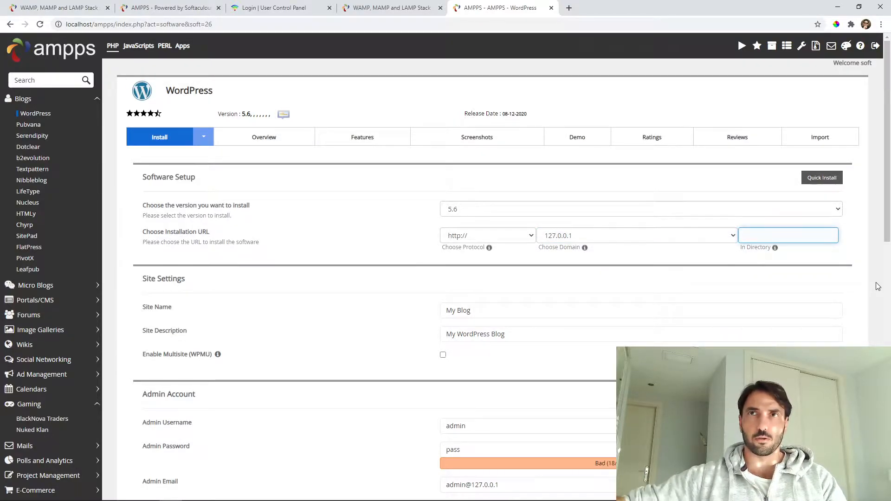
left_click(374, 200)
scroll(429, 234, "down", 2)
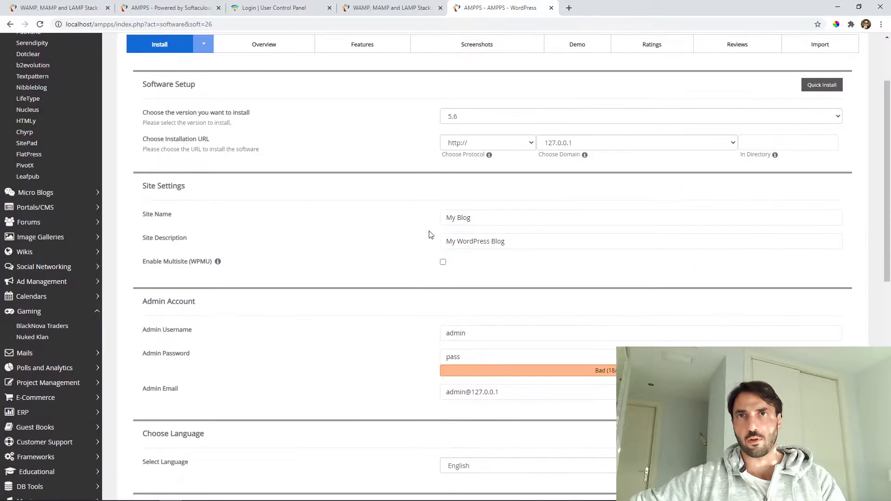
Set the site name to 'Deans Blog' and the description to 'Awesome Blog'.
triple_click(497, 216)
type("Deans")
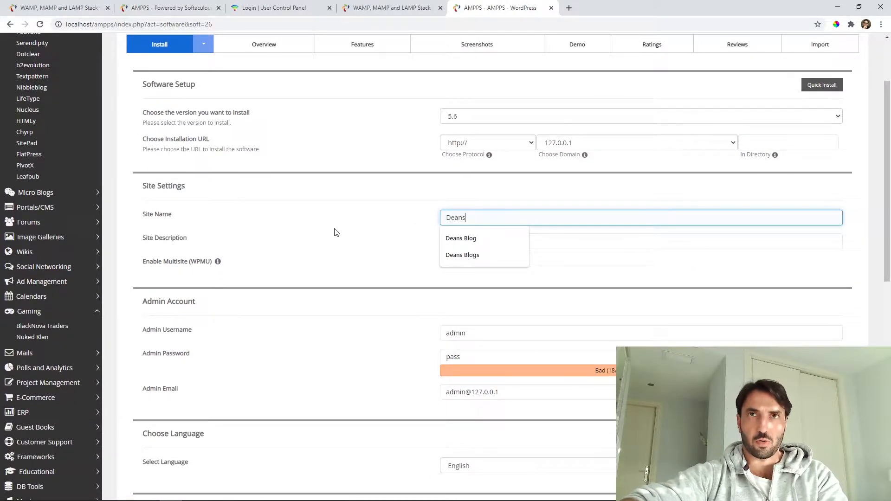
type(" Blog")
key("Tab")
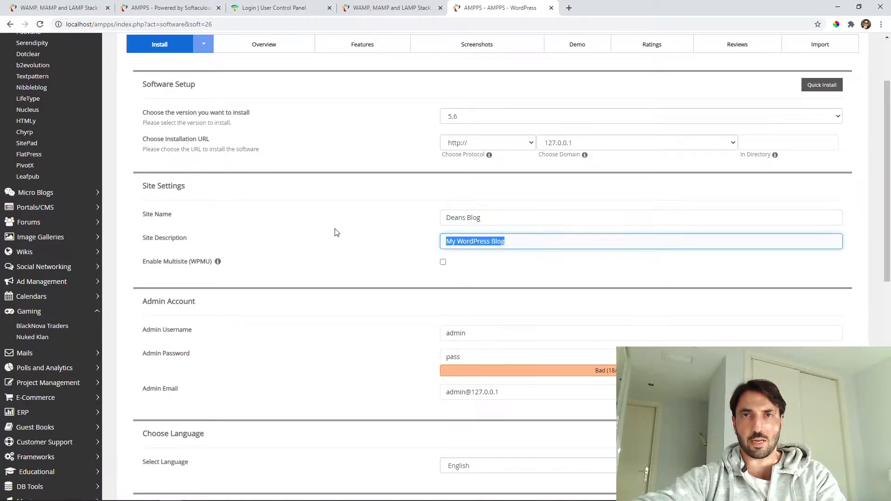
type("Awesome")
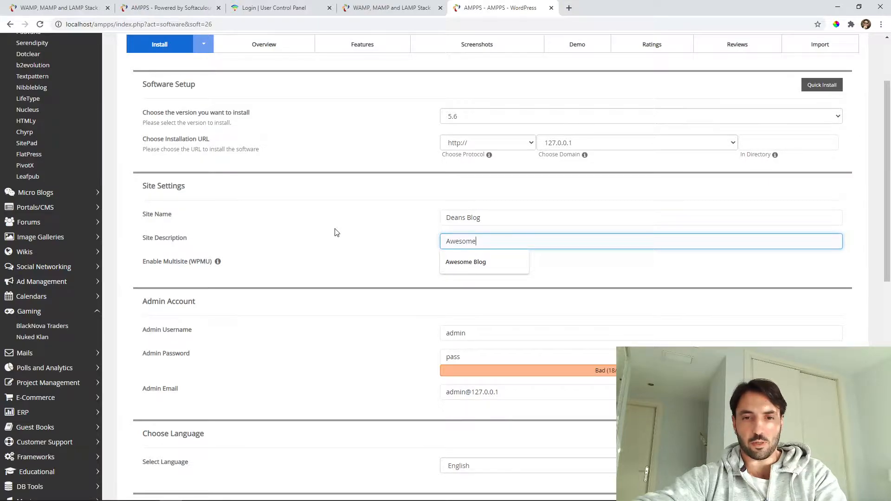
type(" Blog")
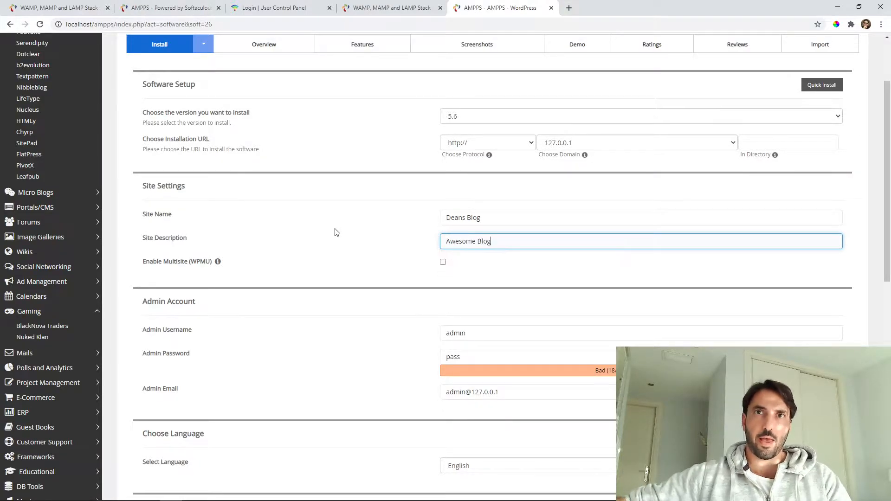
scroll(335, 232, "down", 2)
Fill in the admin password, admin username and admin e-mail fields.
double_click(461, 267)
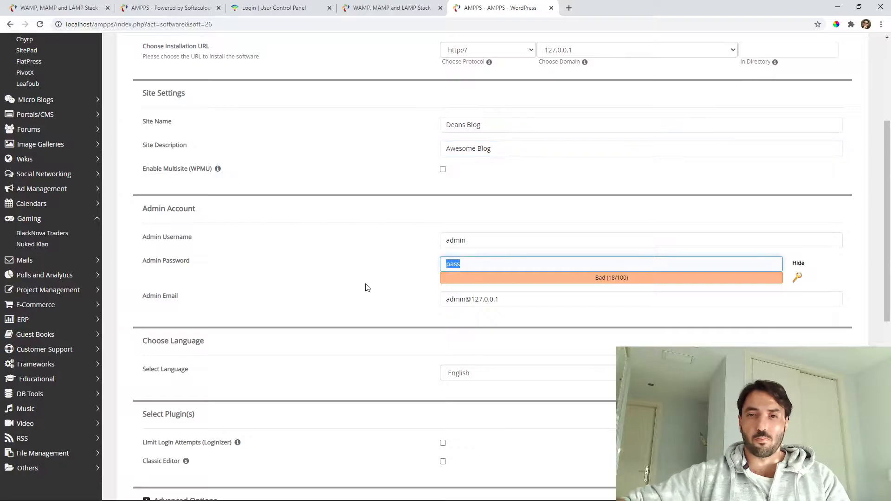
type("password")
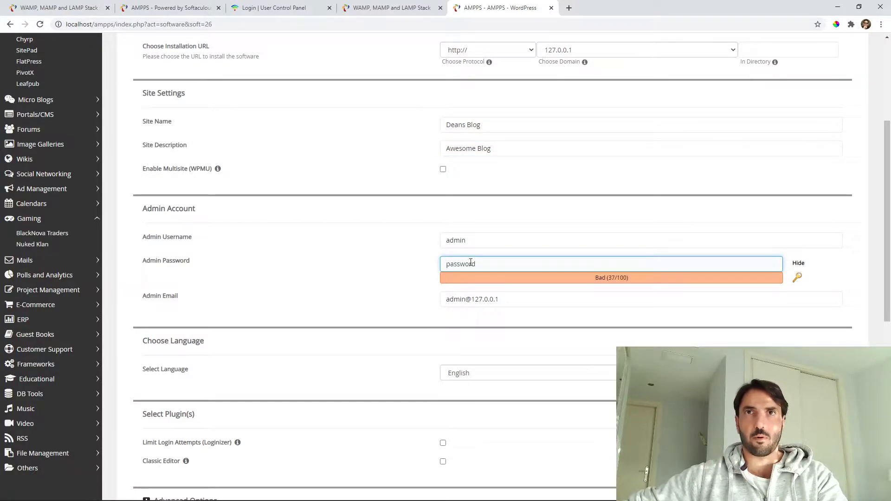
key("shift+Tab")
type("dean")
key("Tab")
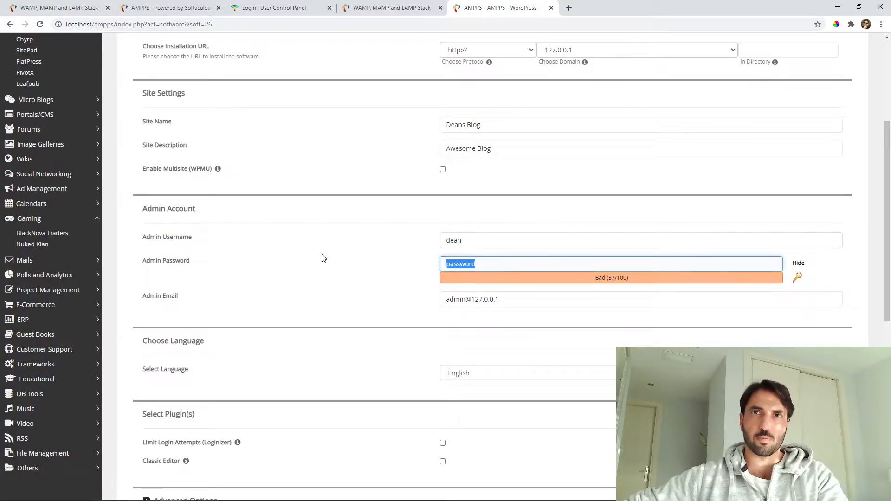
double_click(485, 299)
key("ctrl+a")
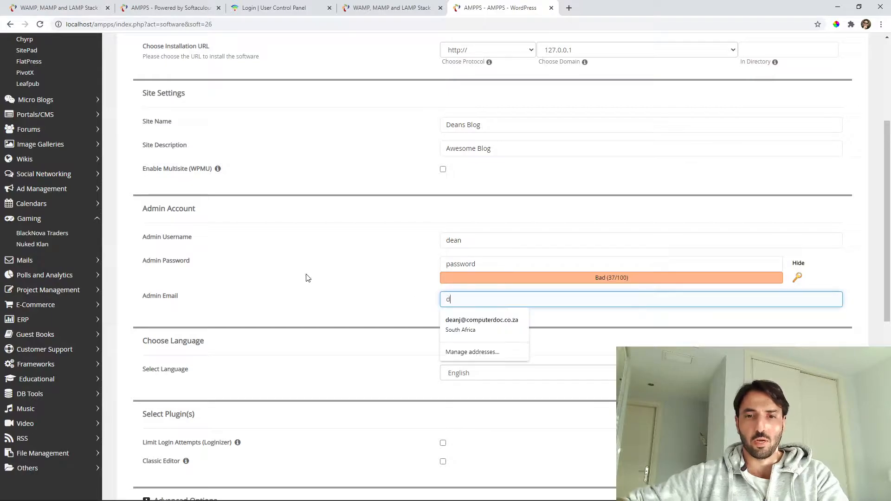
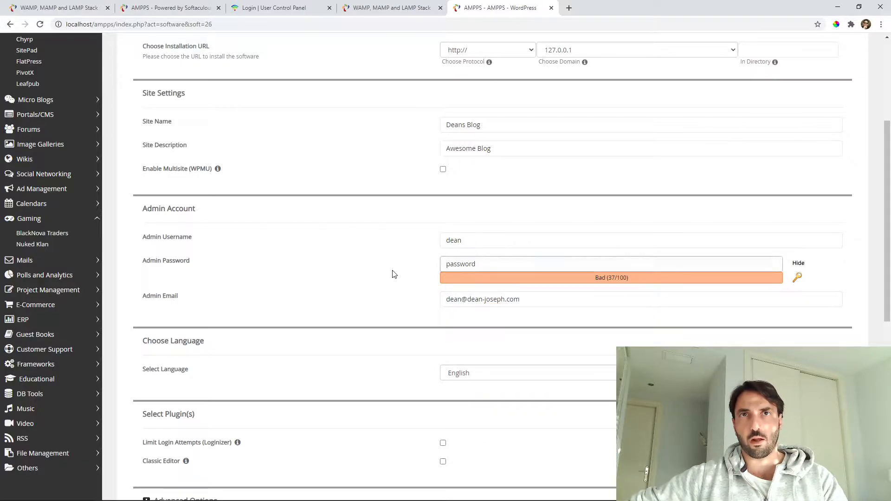
Expand Advanced Options and change the database name to cdc578.
scroll(392, 274, "down", 2)
left_click(484, 164)
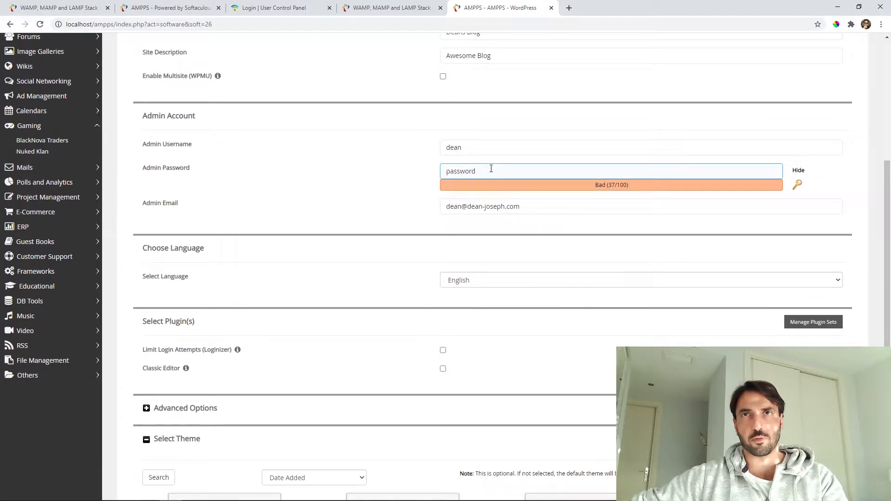
scroll(491, 169, "down", 4)
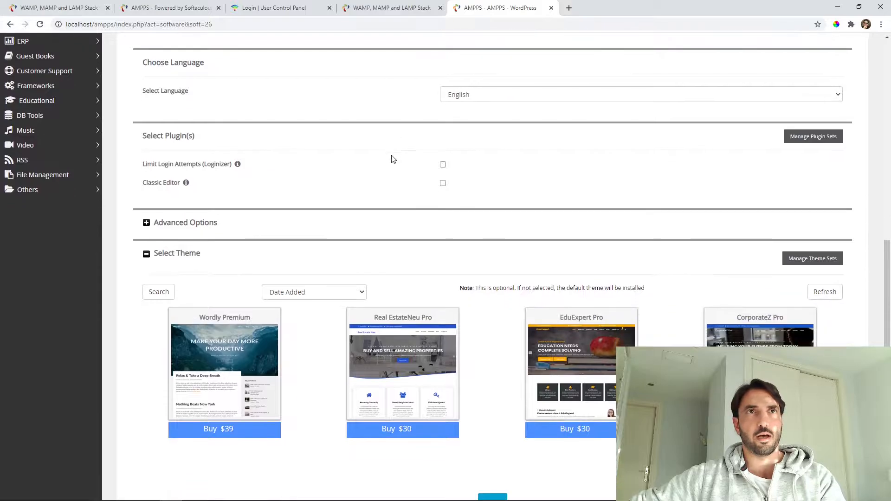
left_click(187, 224)
scroll(433, 138, "down", 3)
left_click(458, 118)
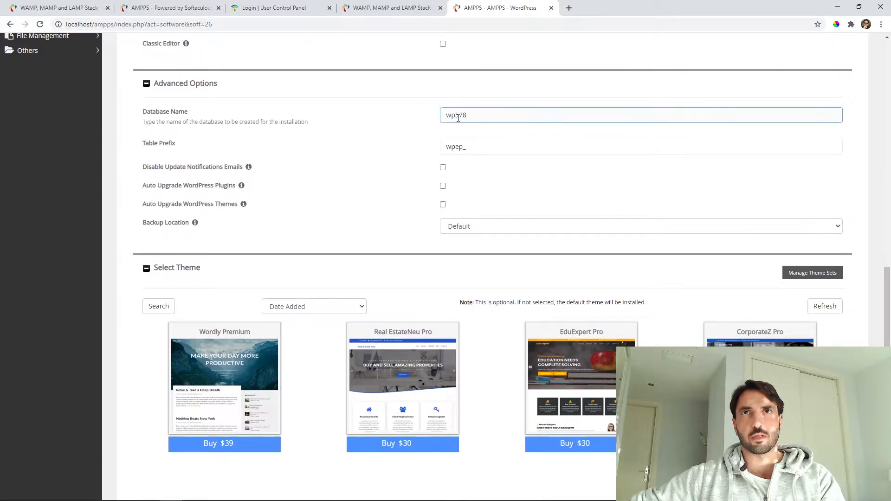
left_click_drag(456, 115, 323, 120)
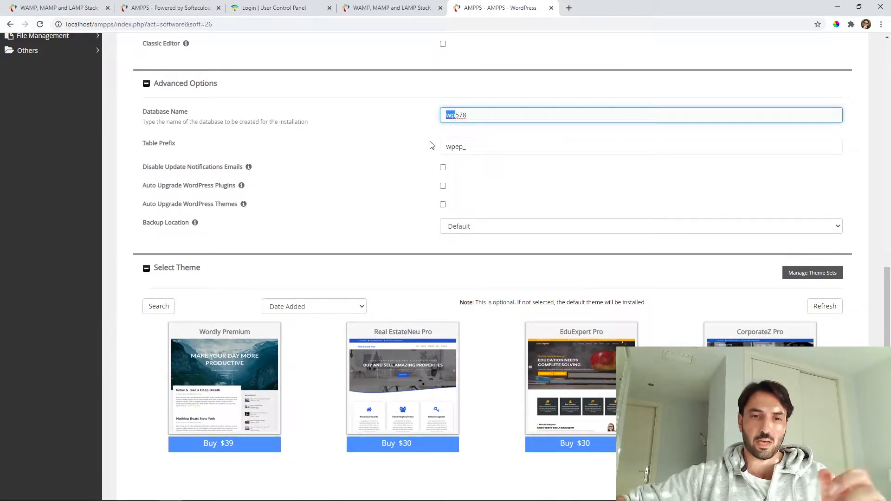
type("cdc")
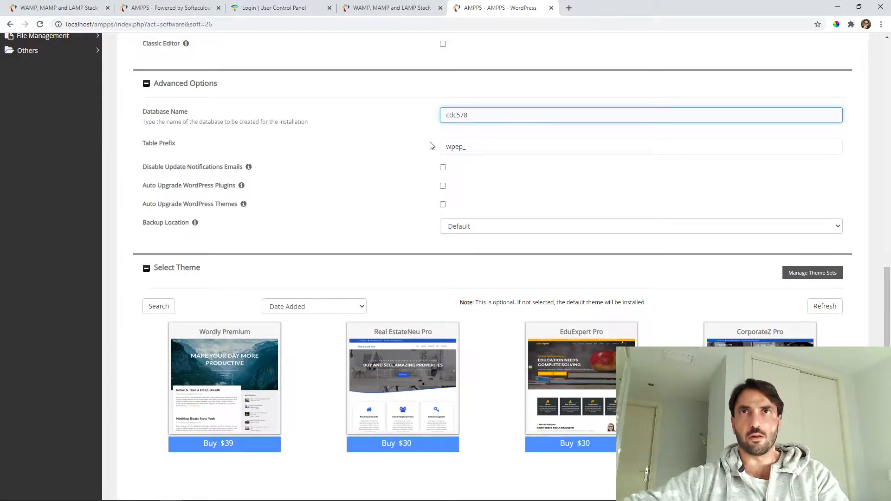
Set the table prefix to cdcfep_ and scroll down to the Install button.
key("Tab")
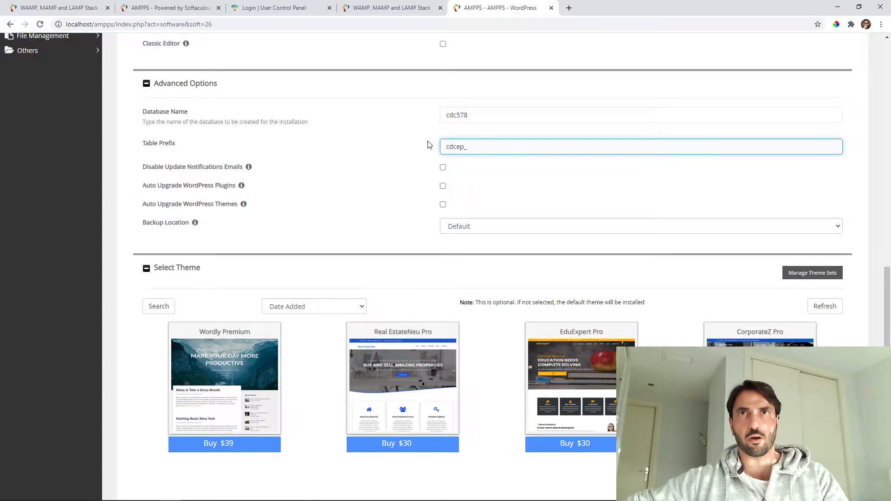
type("cdcfe")
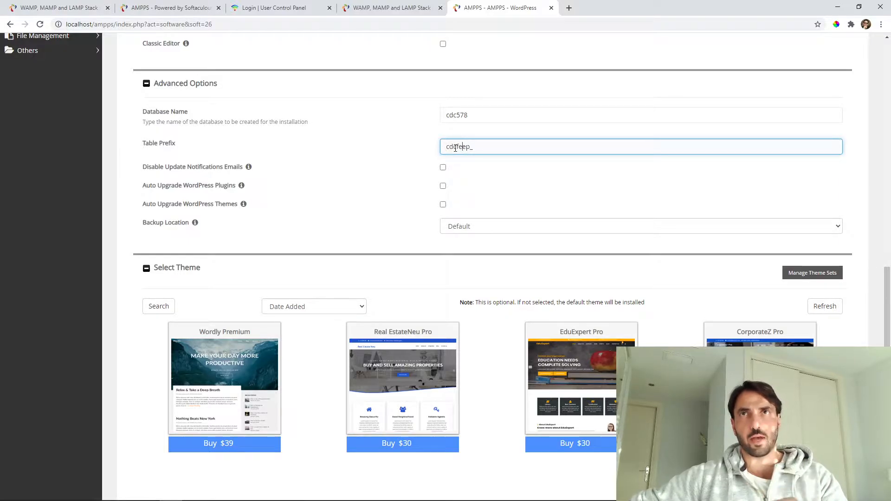
key("BackSpace")
left_click(416, 140)
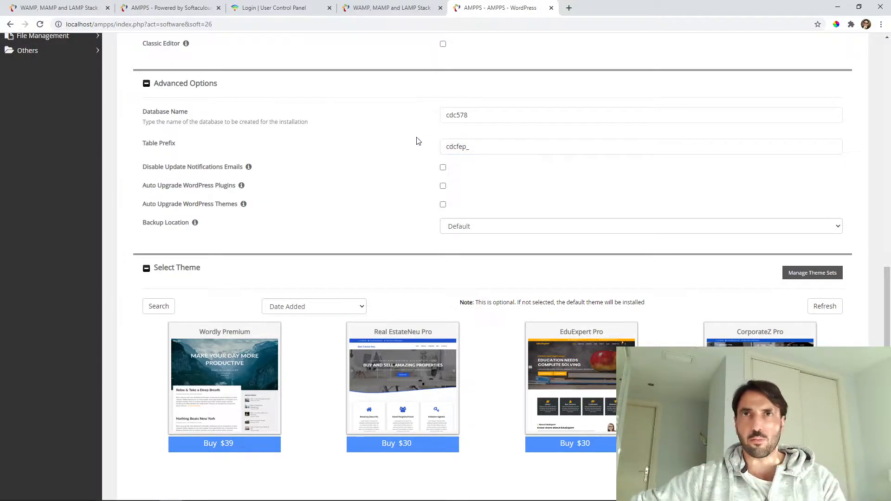
scroll(417, 140, "down", 2)
scroll(413, 116, "up", 1)
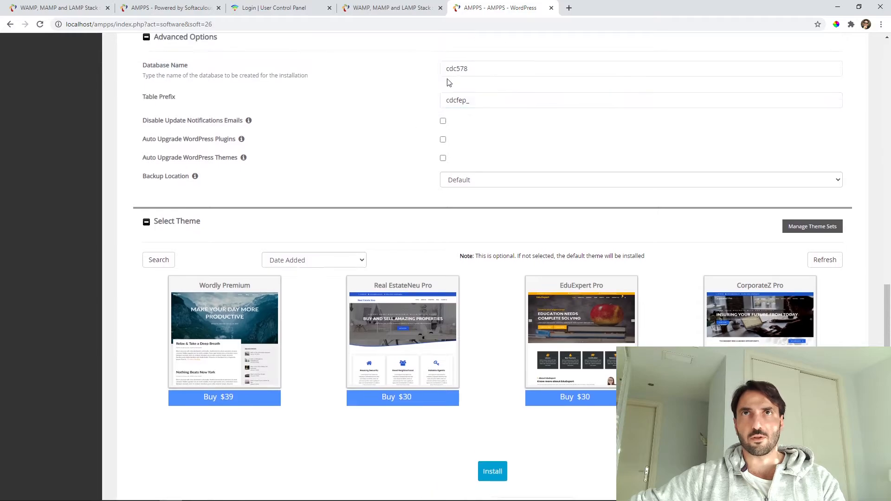
scroll(423, 88, "down", 1)
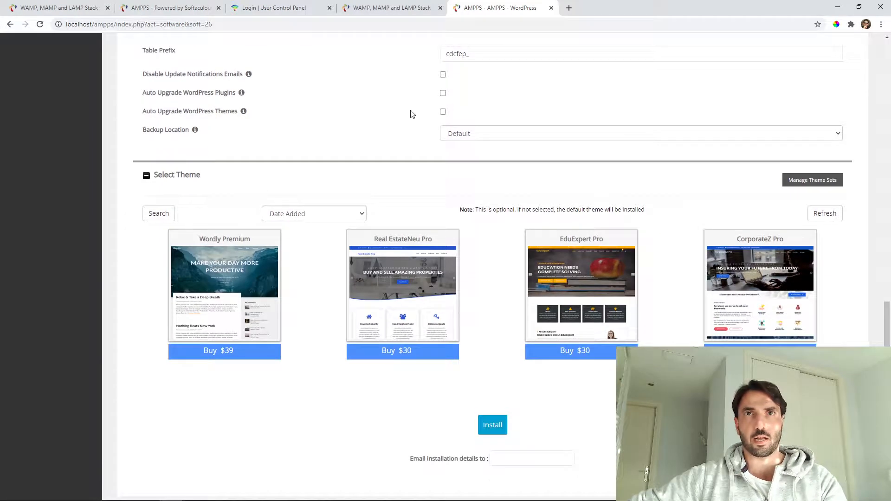
scroll(464, 167, "down", 1)
left_click(485, 390)
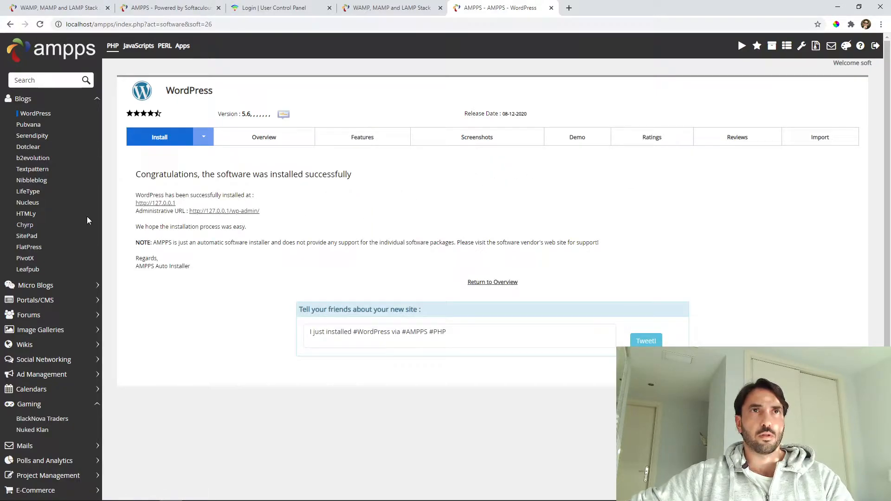
left_click(151, 203)
left_click(211, 212)
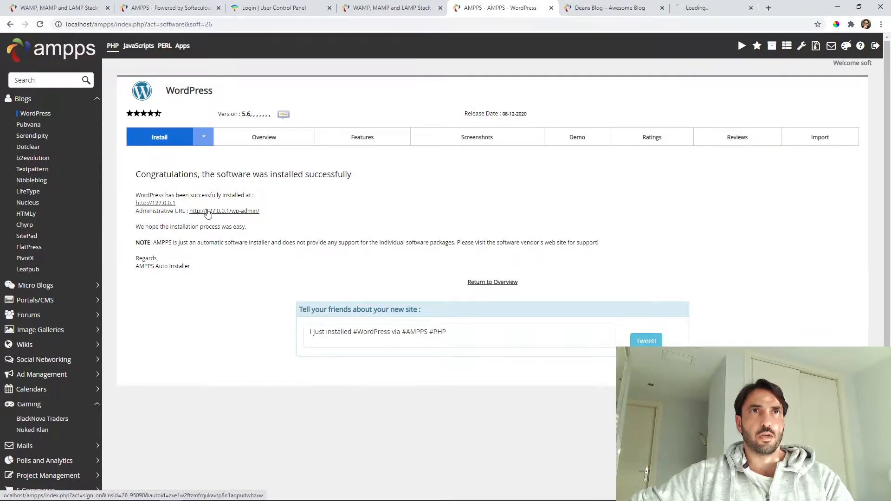
Look over the Deans Blog front page, then switch to its wp-admin Dashboard.
left_click(606, 6)
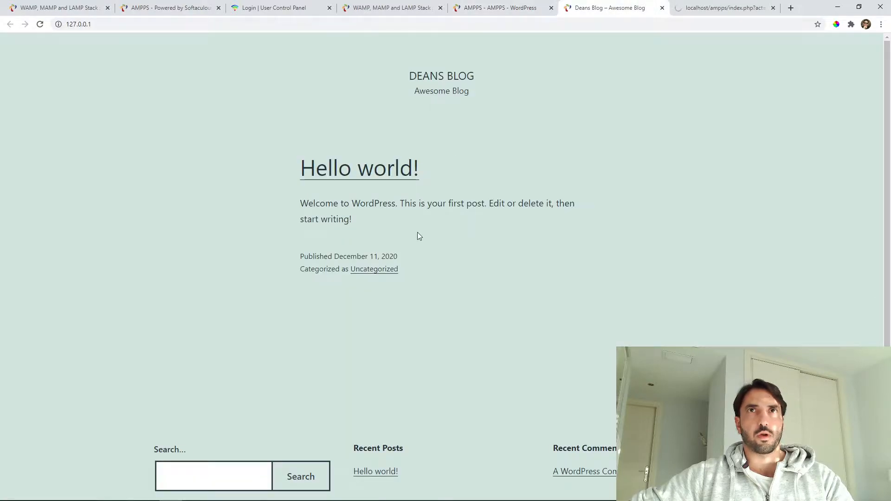
scroll(418, 236, "down", 2)
scroll(426, 257, "up", 2)
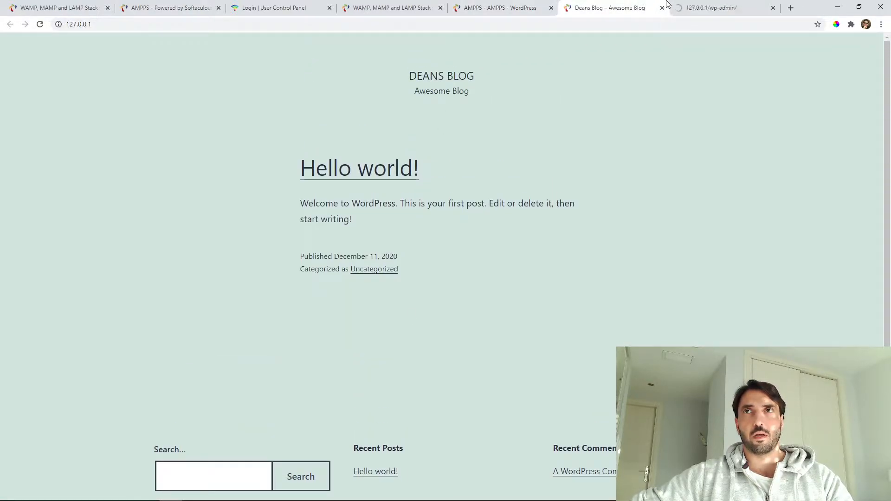
left_click(692, 7)
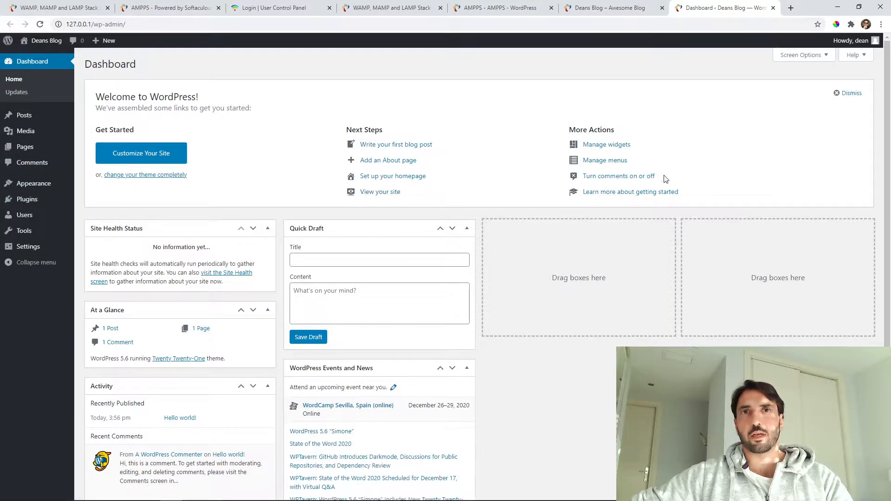
Activate the Twenty Twenty theme, preview it on Deans Blog, and return to Themes.
left_click(33, 184)
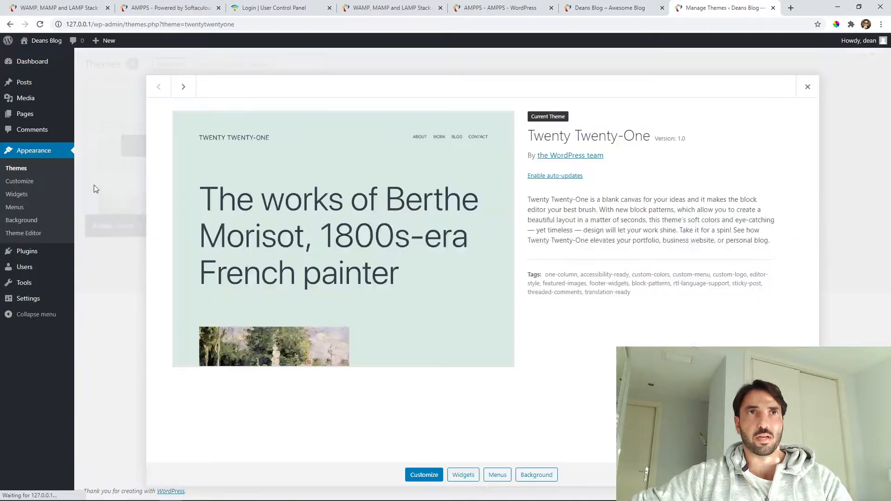
left_click(19, 174)
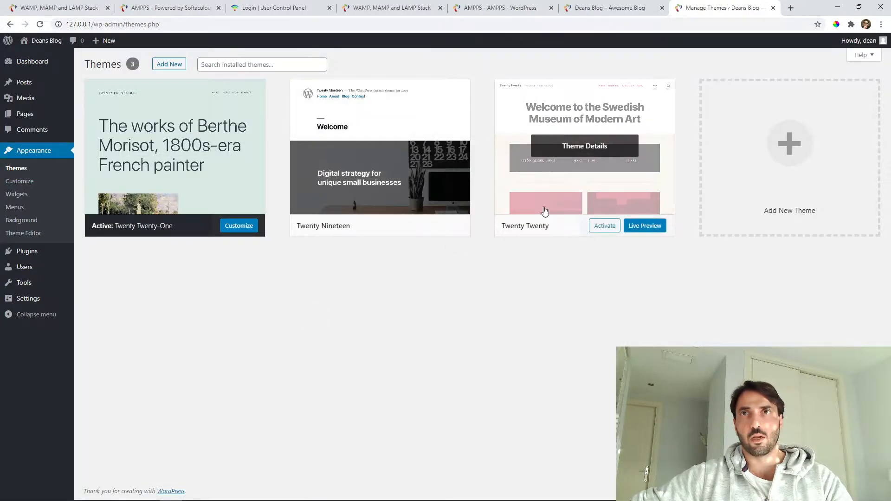
left_click(601, 225)
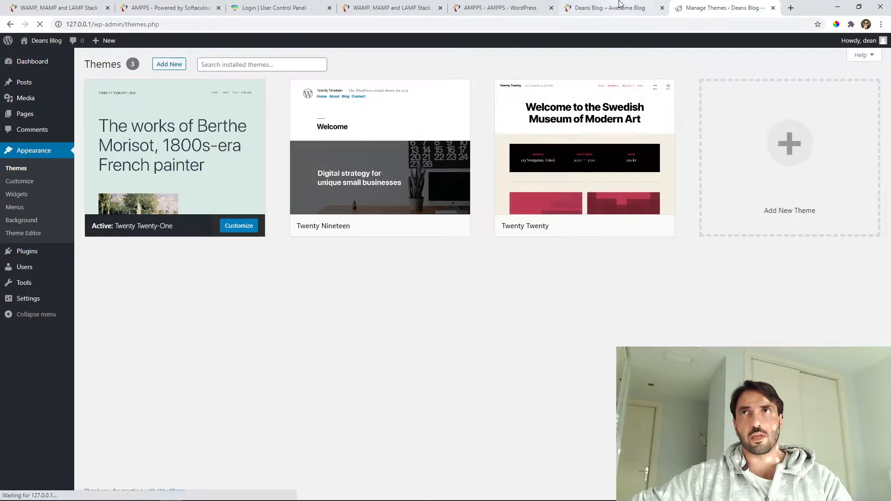
left_click(612, 7)
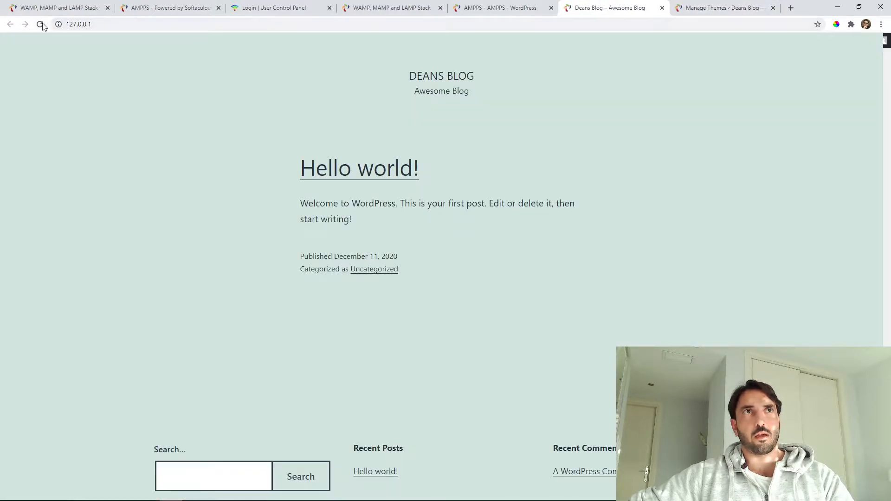
scroll(410, 197, "down", 5)
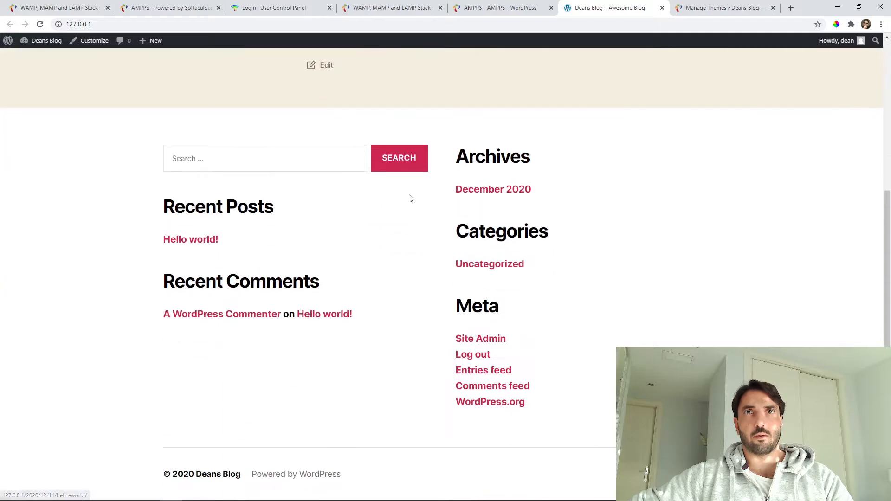
scroll(454, 239, "up", 5)
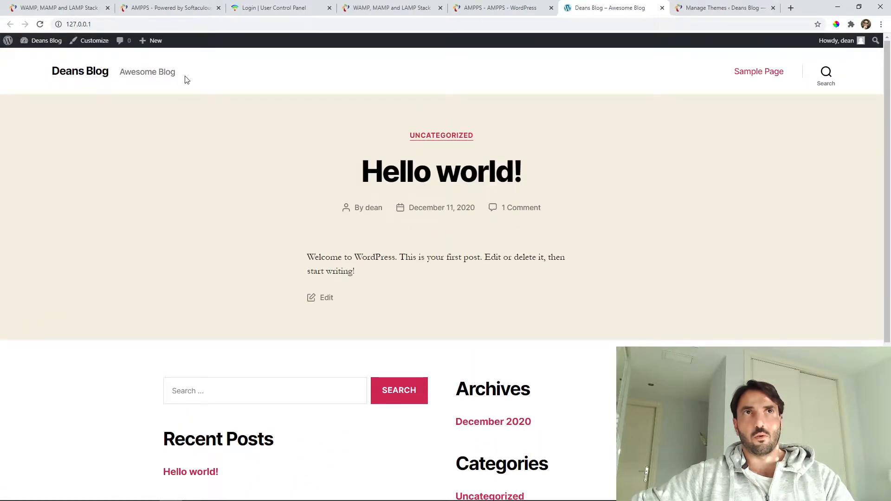
left_click(719, 6)
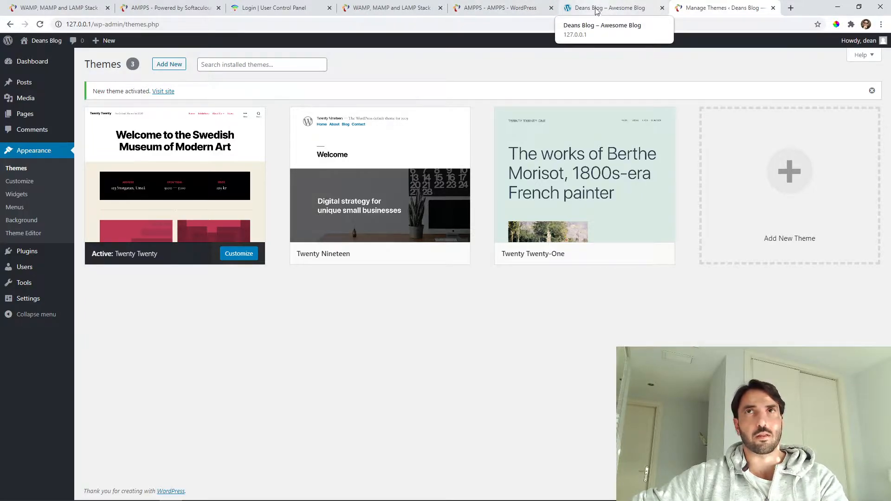
Install the Arise theme from the featured themes on Add Themes.
left_click(17, 170)
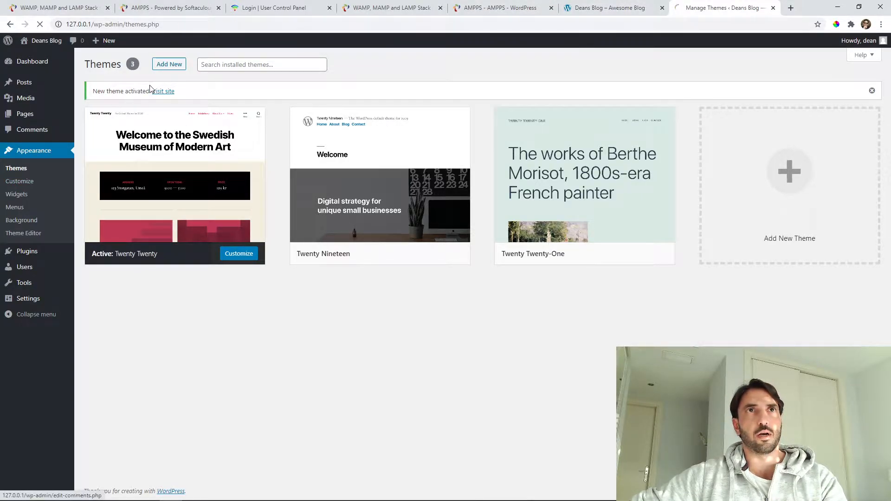
left_click(168, 65)
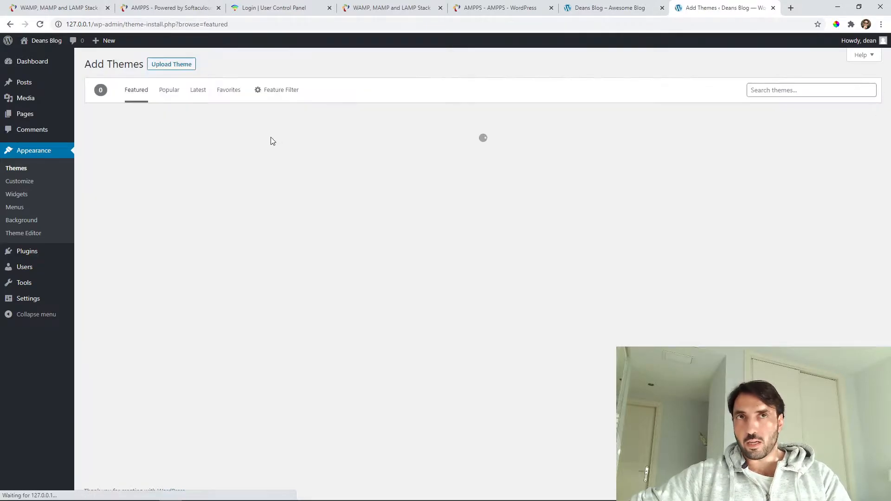
scroll(345, 218, "down", 7)
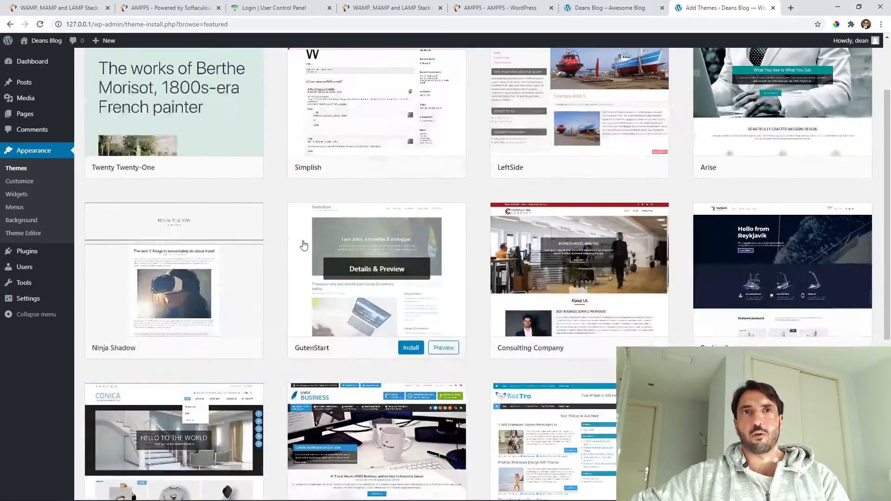
scroll(439, 231, "up", 4)
scroll(438, 231, "up", 4)
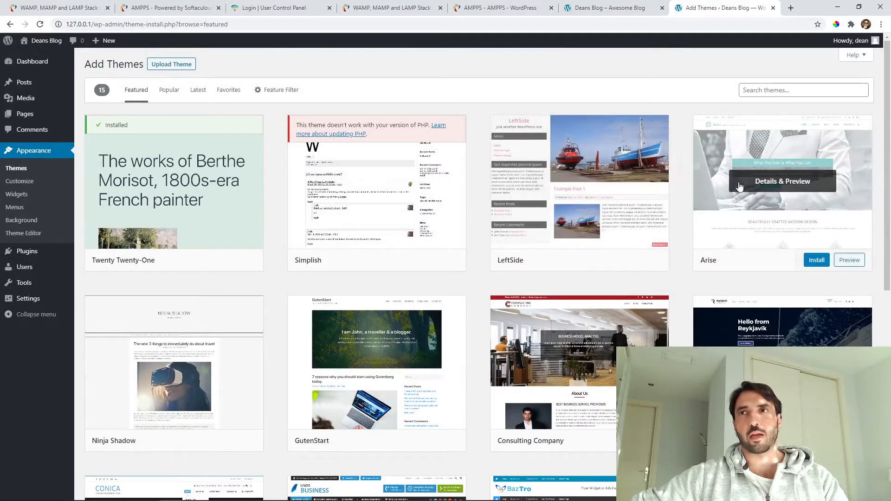
left_click(817, 261)
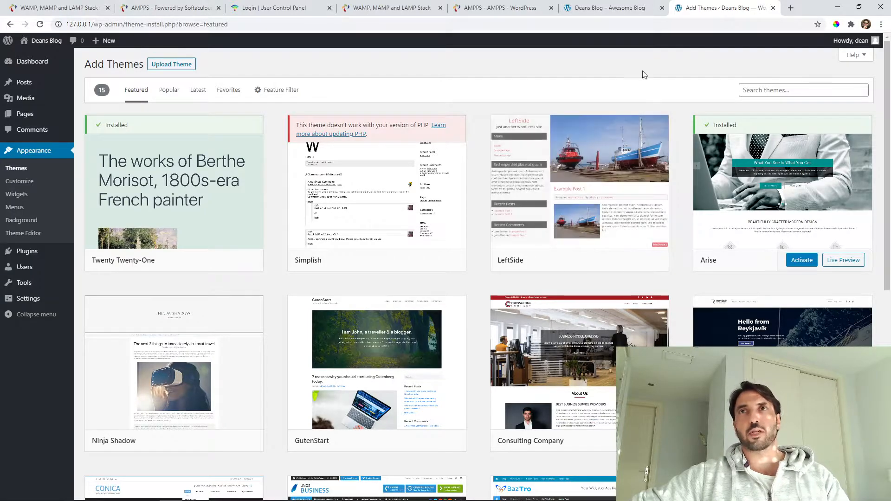
Check the live Deans Blog site, then return to the Add Themes page.
left_click(610, 8)
mouse_move(162, 52)
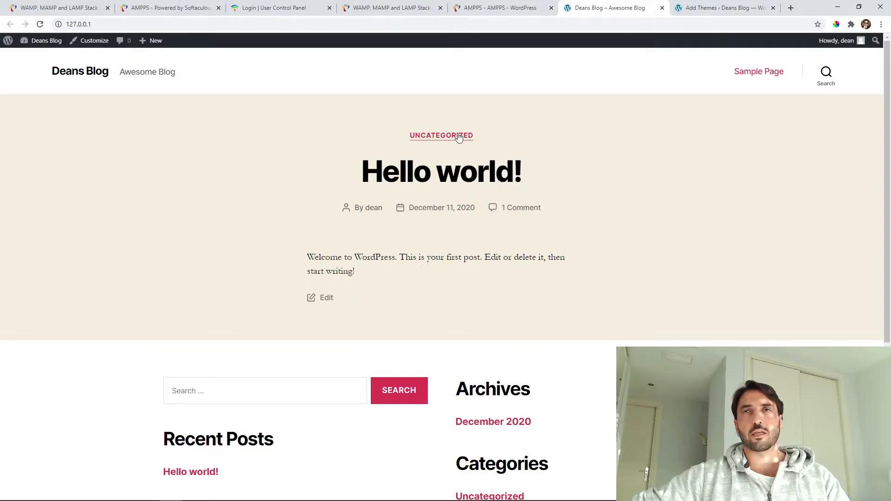
scroll(458, 156, "down", 4)
scroll(458, 157, "up", 4)
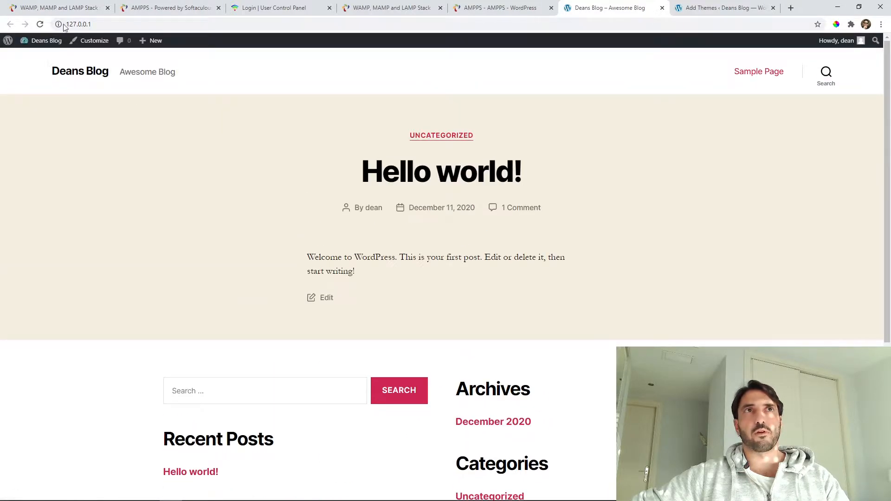
left_click(697, 8)
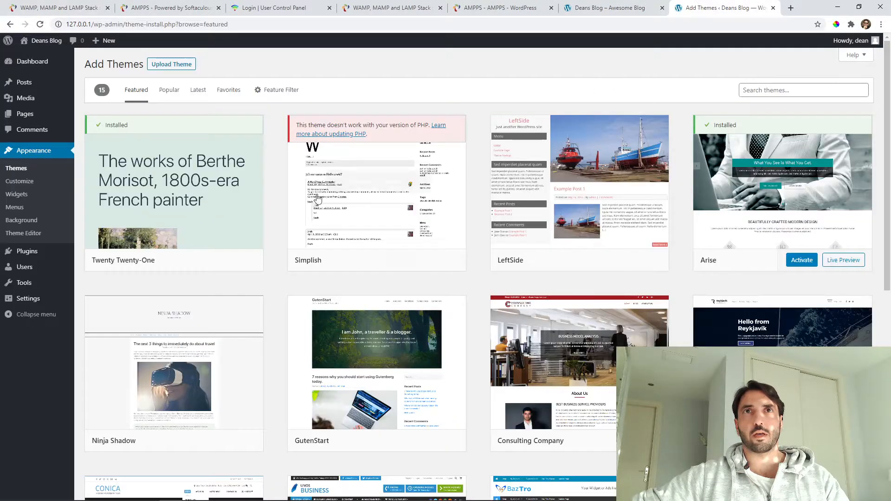
Activate the Arise theme, reload Deans Blog to see its new look, then minimize Chrome.
left_click(802, 260)
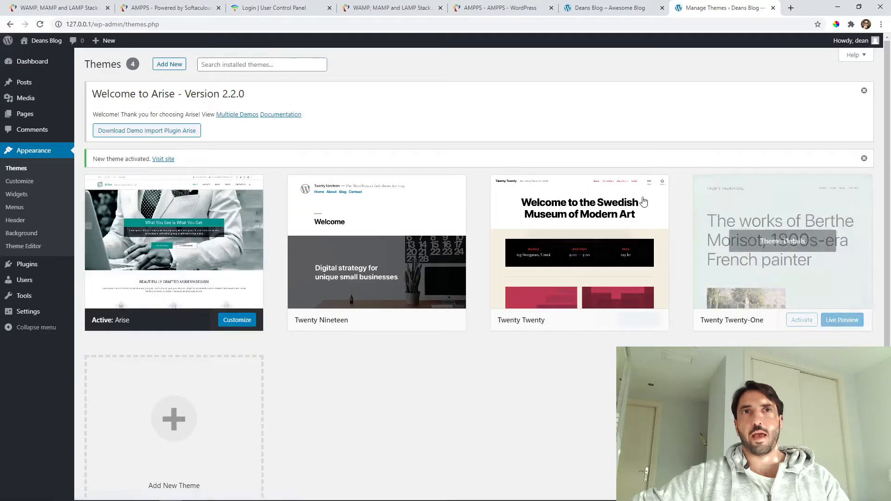
left_click(605, 5)
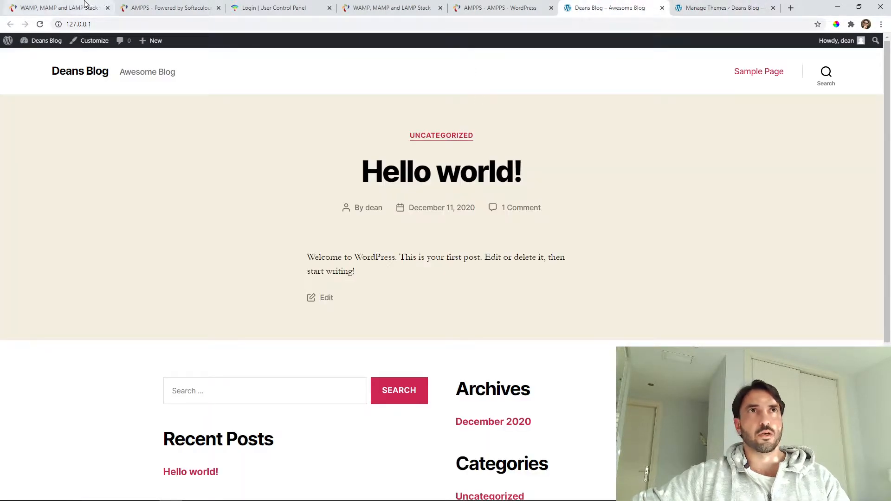
left_click(39, 24)
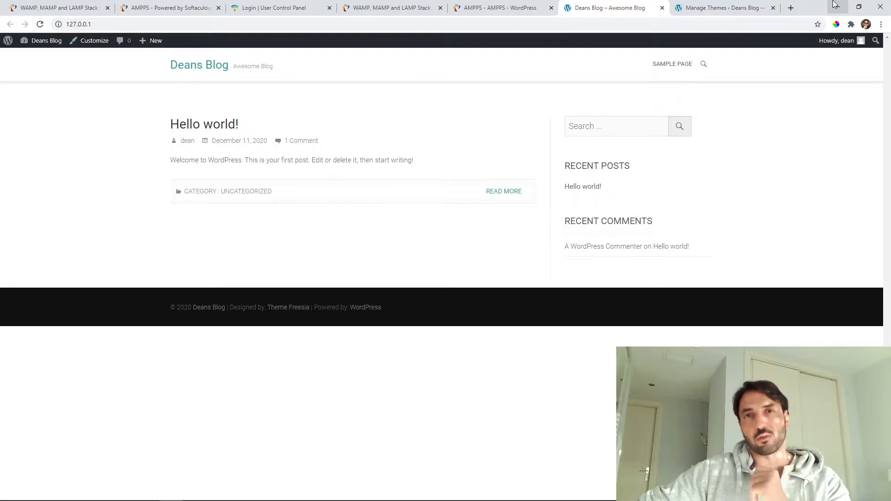
left_click(836, 6)
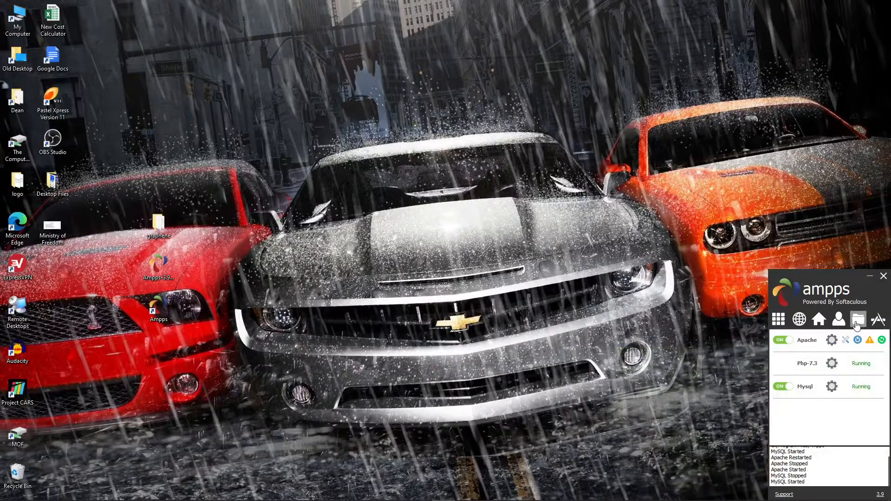
From the AMPPS panel, browse Ampps\www\wp-content, peek into plugins, and settle in the themes folder listing arise and the twenty* themes.
left_click(857, 322)
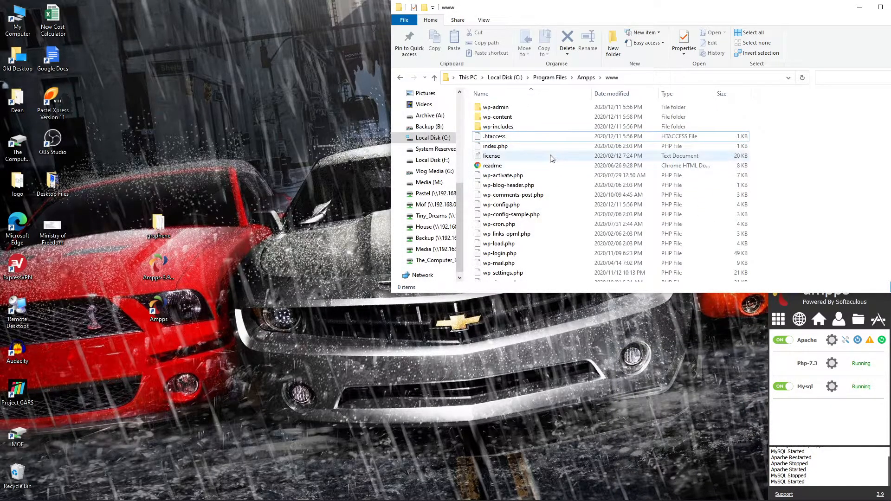
scroll(533, 141, "down", 2)
scroll(562, 167, "up", 2)
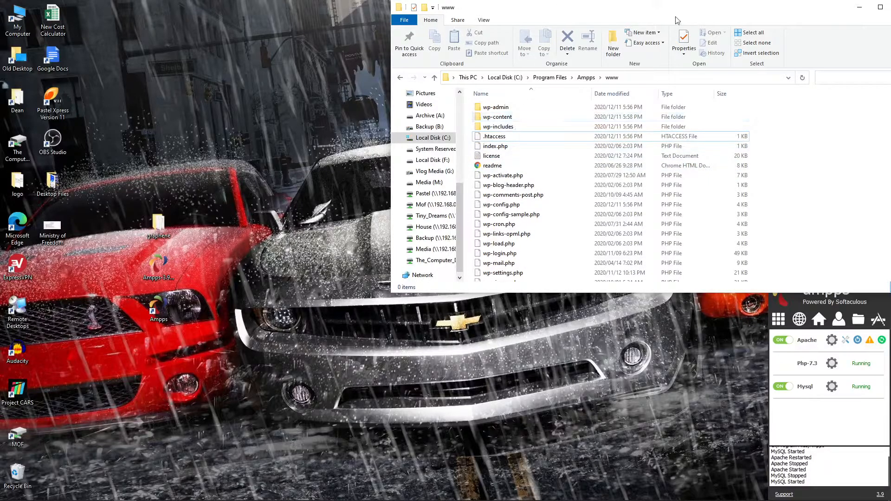
left_click(501, 118)
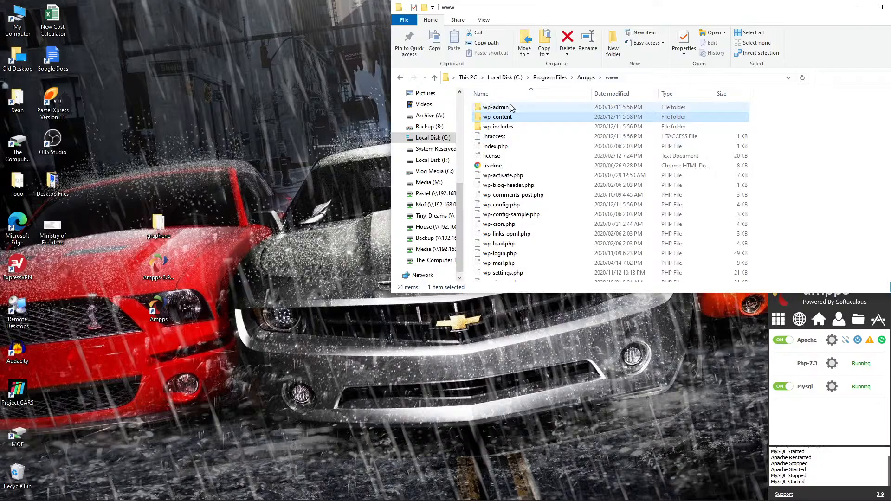
double_click(505, 118)
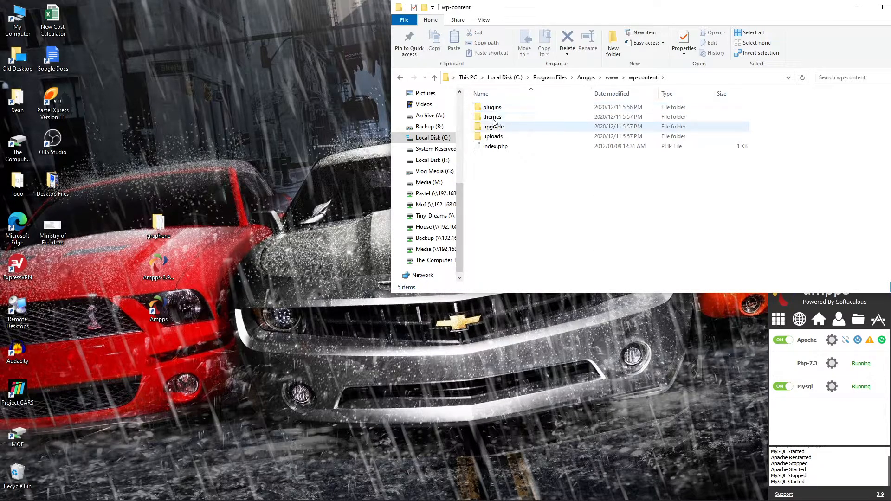
double_click(493, 117)
left_click(643, 77)
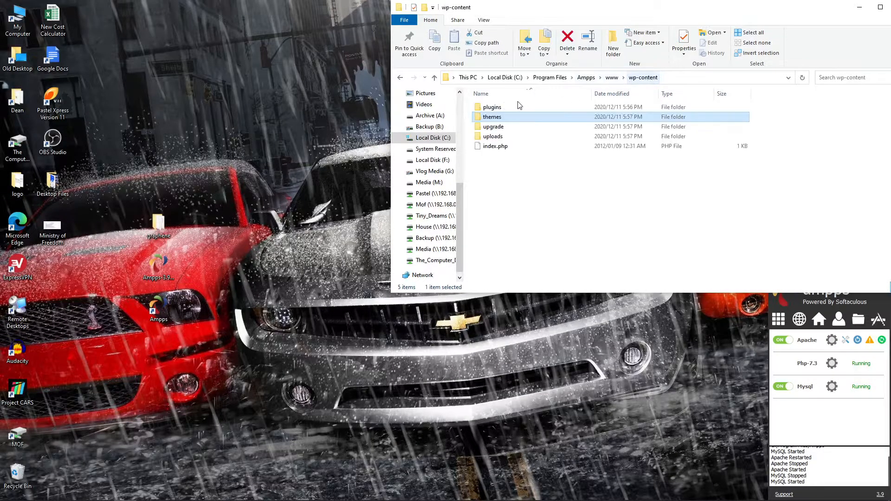
double_click(518, 106)
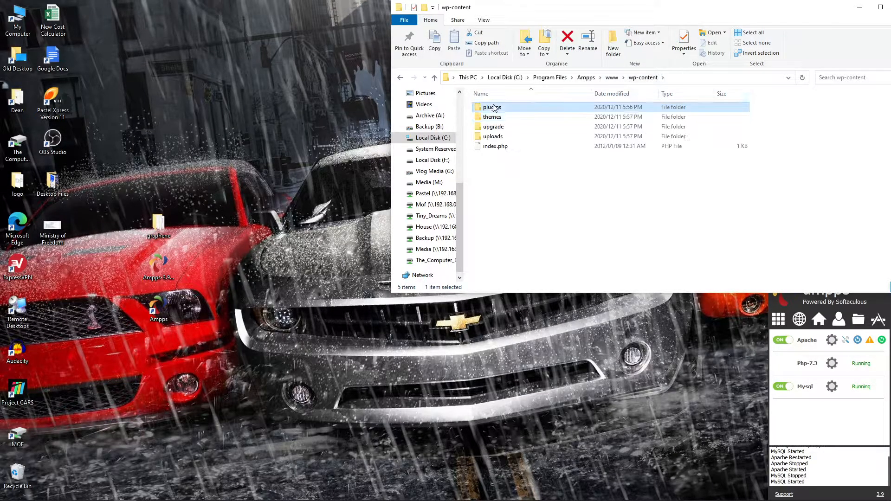
left_click(644, 78)
double_click(500, 120)
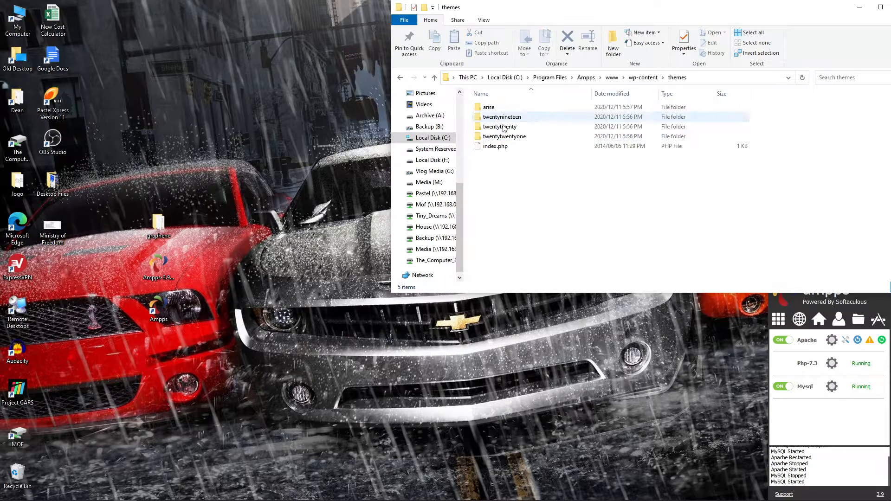
Copy the graphene folder into themes, confirm it in a fresh www\wp-content\themes window, then return to Chrome.
left_click_drag(158, 224, 529, 197)
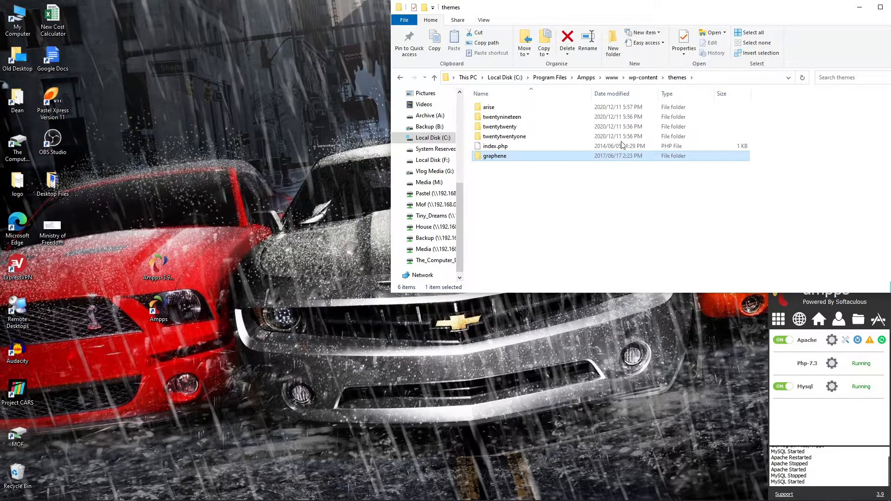
left_click(850, 317)
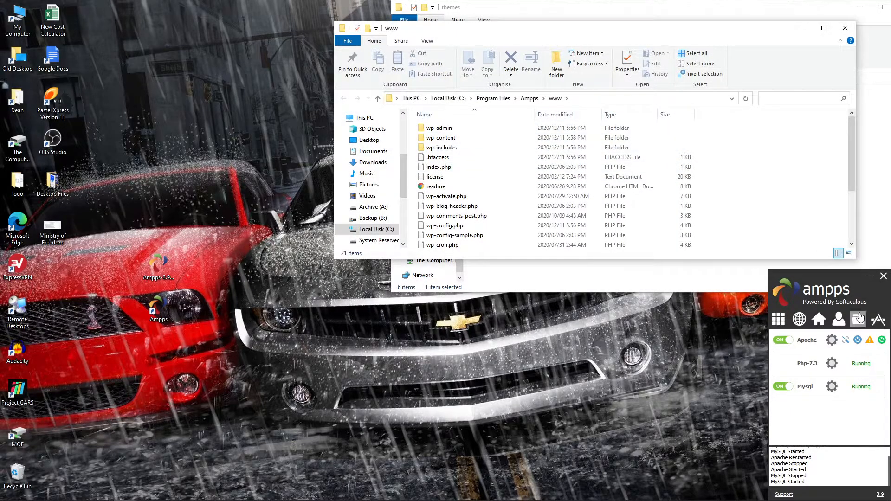
double_click(452, 138)
double_click(466, 139)
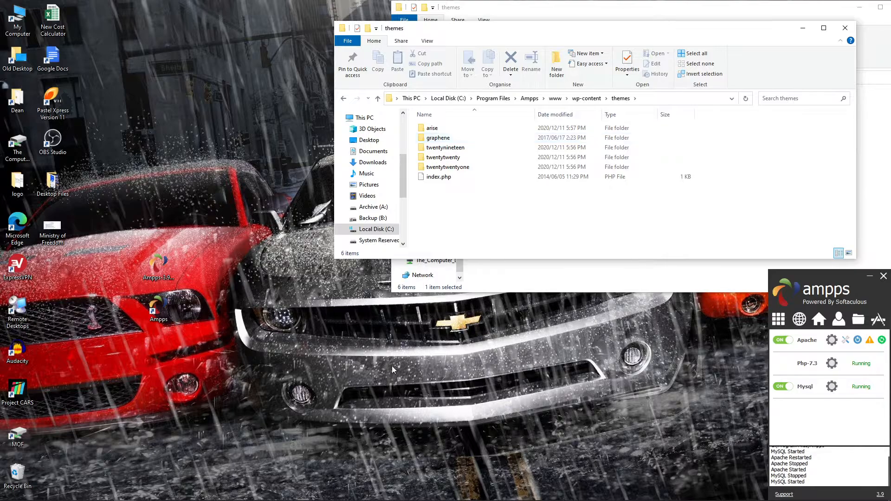
left_click(170, 491)
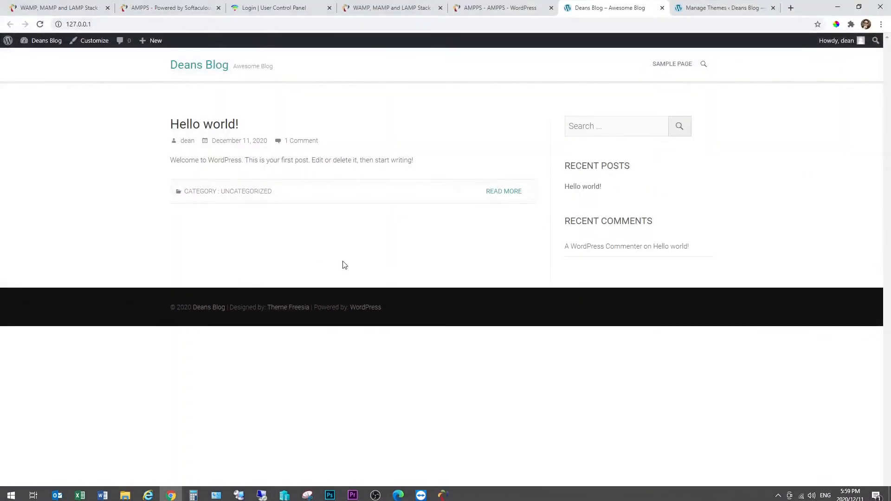
Reload the WordPress Themes page so Graphene appears, and activate Graphene.
left_click(709, 8)
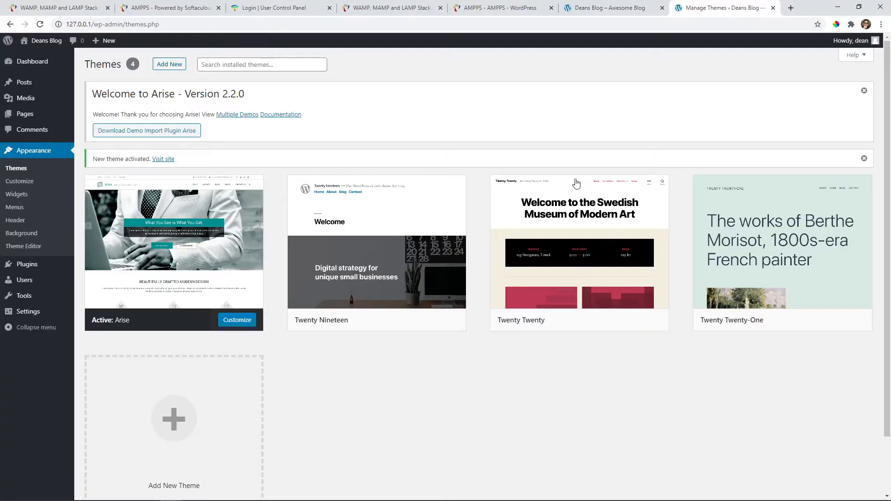
left_click(40, 24)
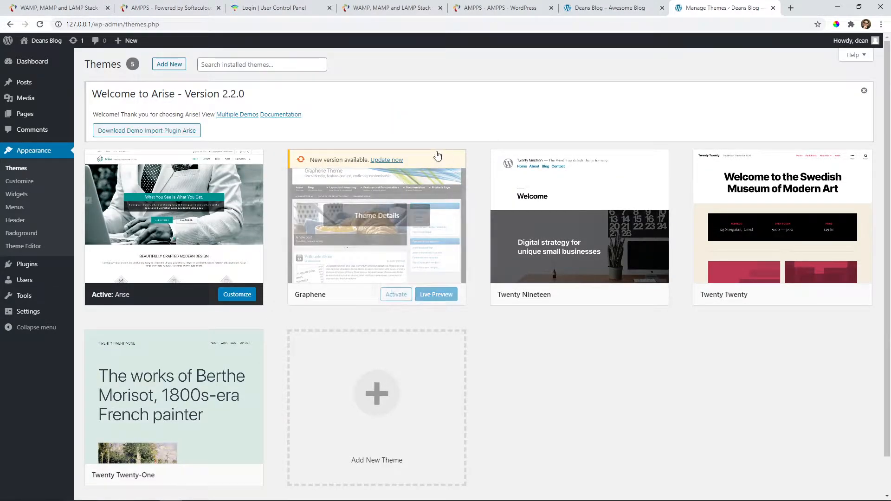
left_click(395, 294)
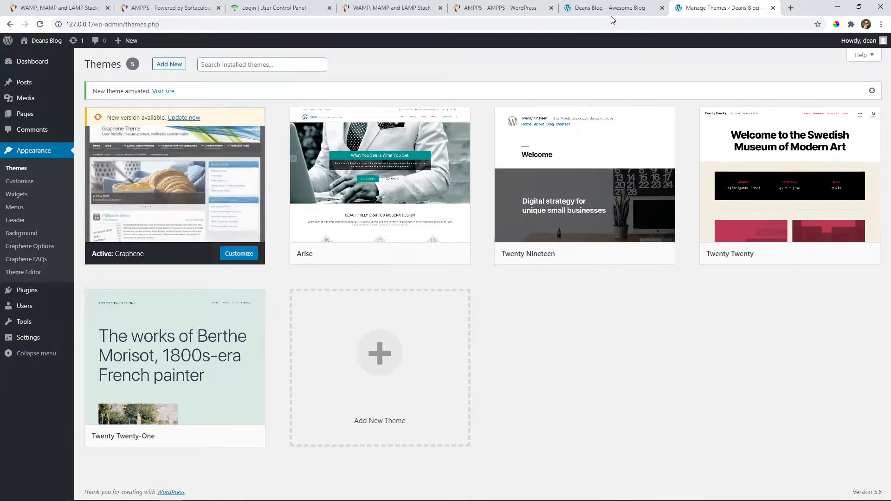
Reload the Deans Blog front page to see the Graphene design, then return to the Themes page.
left_click(630, 5)
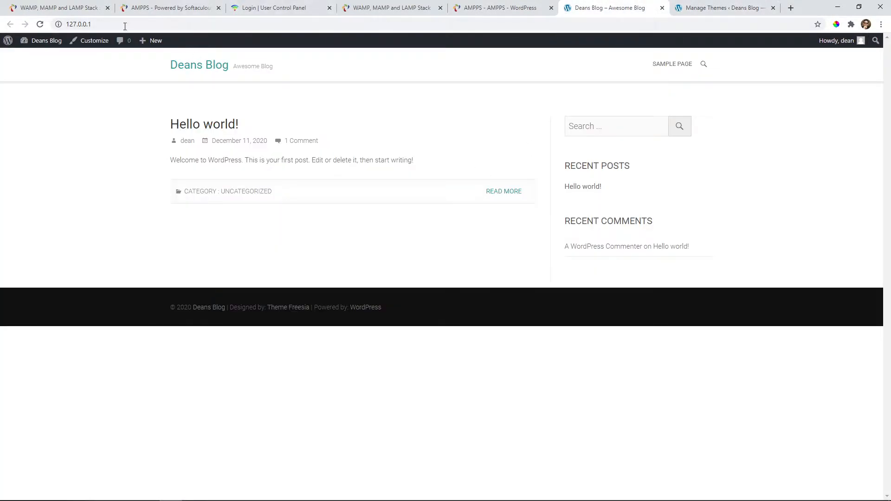
left_click(40, 24)
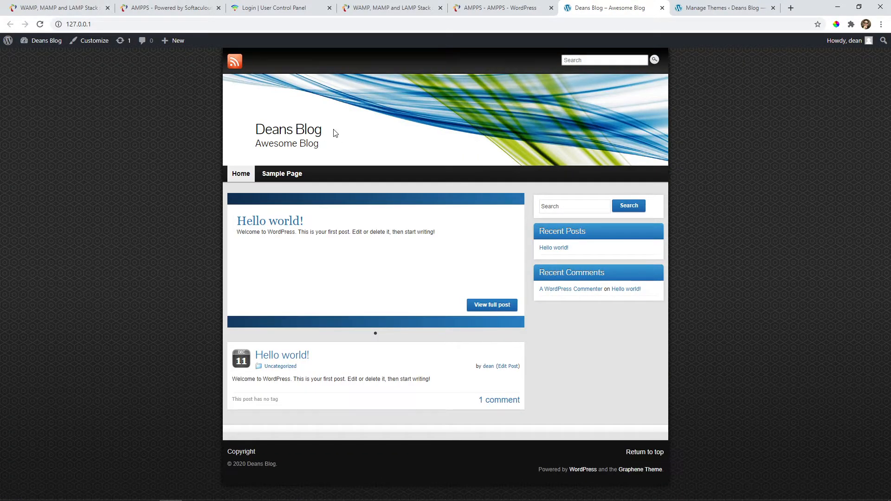
left_click(709, 5)
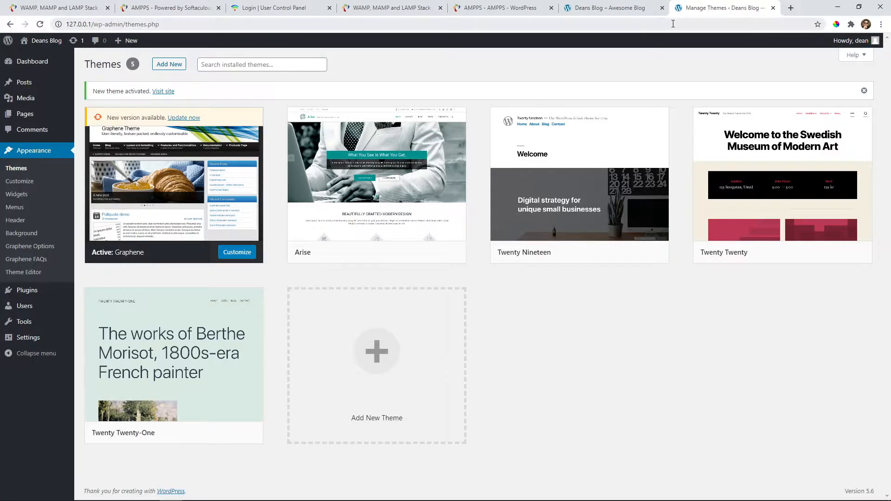
Load computerdoc.es in a new tab, correcting the mistyped .co ending, and scroll its homepage.
left_click(788, 8)
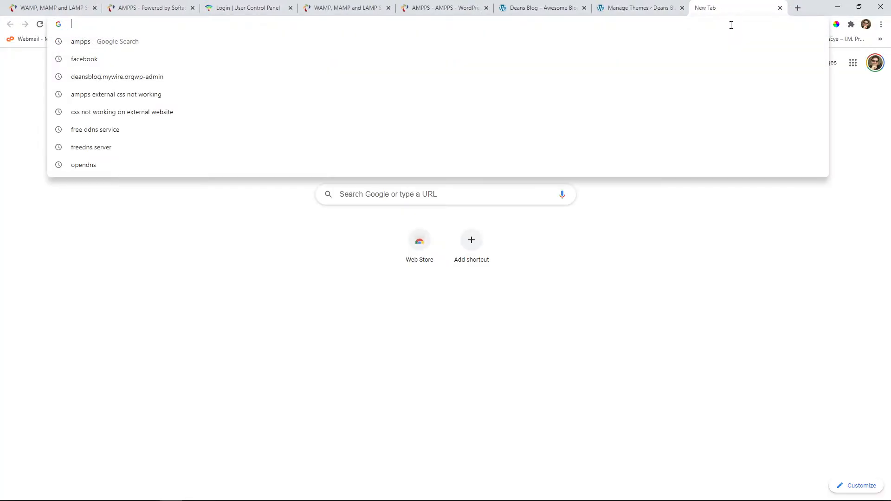
type("computerdoc.co")
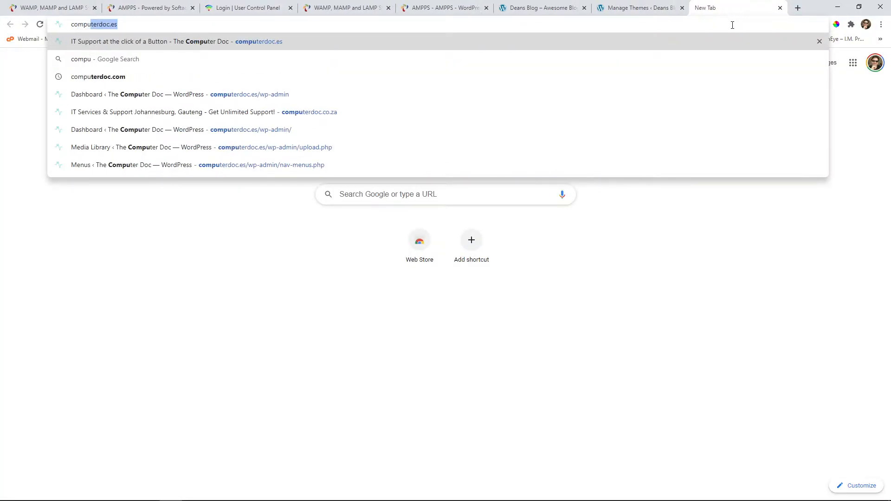
key("BackSpace")
key("BackSpace")
key("BackSpace")
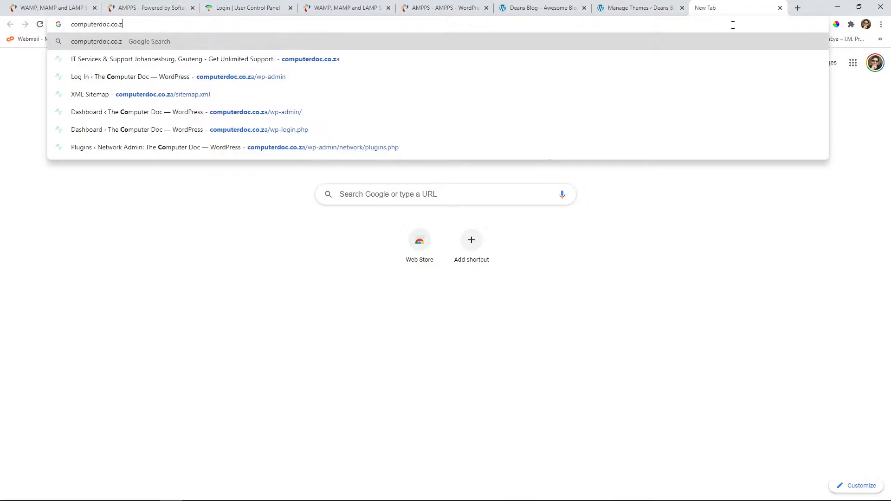
type("es")
key("Return")
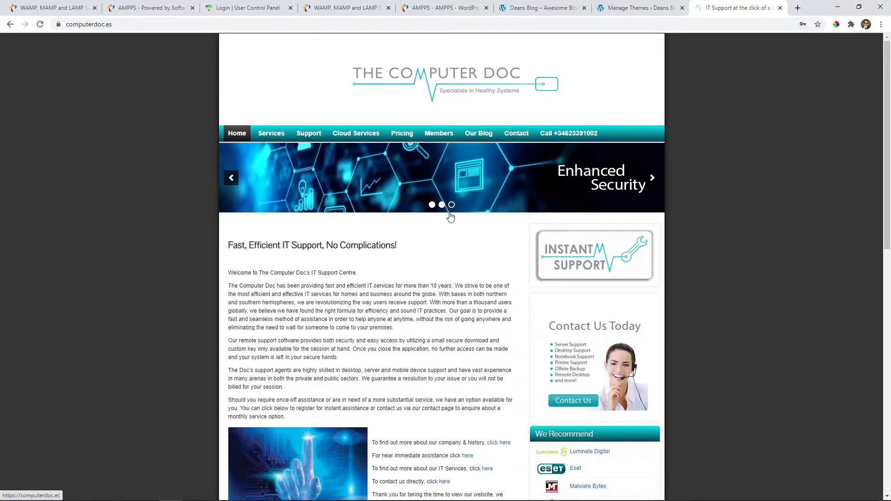
scroll(464, 259, "down", 9)
scroll(460, 258, "down", 3)
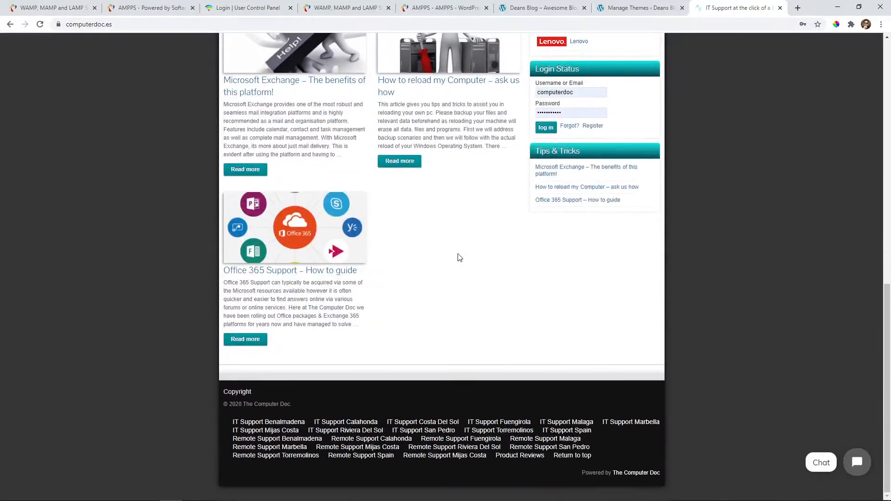
scroll(457, 257, "up", 12)
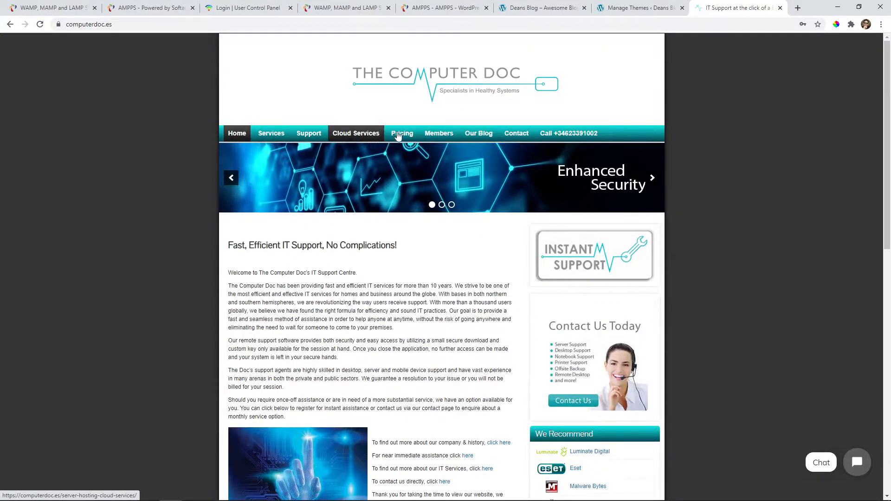
View the Computer Doc Contact page, advance its banner slider four times, then go back to Deans Blog.
left_click(517, 135)
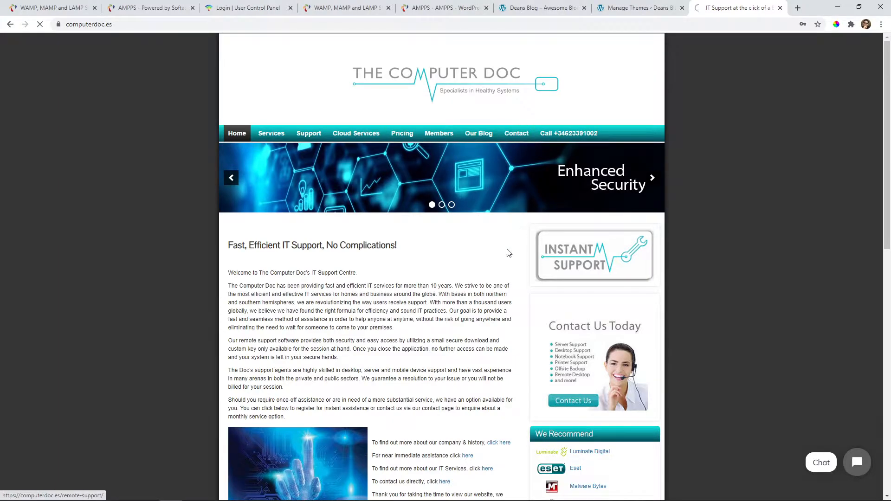
scroll(499, 262, "down", 12)
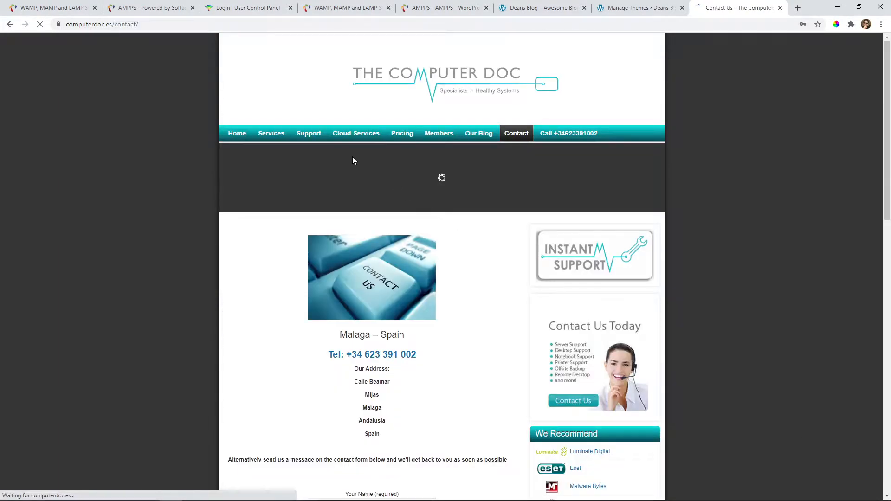
scroll(424, 200, "down", 1)
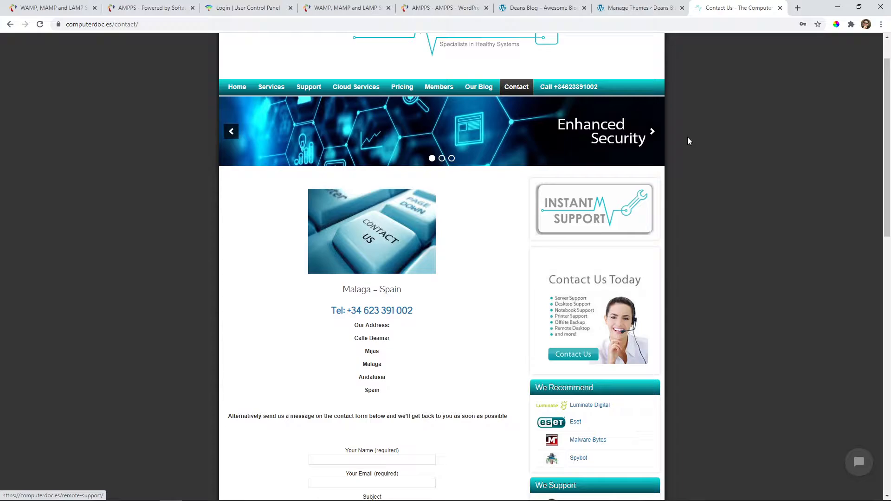
left_click(651, 133)
left_click(650, 133)
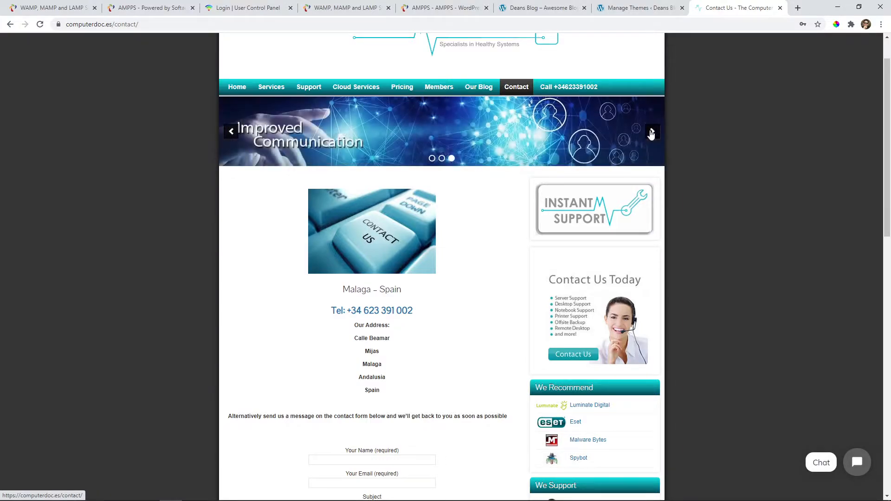
left_click(651, 133)
left_click(651, 134)
scroll(617, 114, "up", 1)
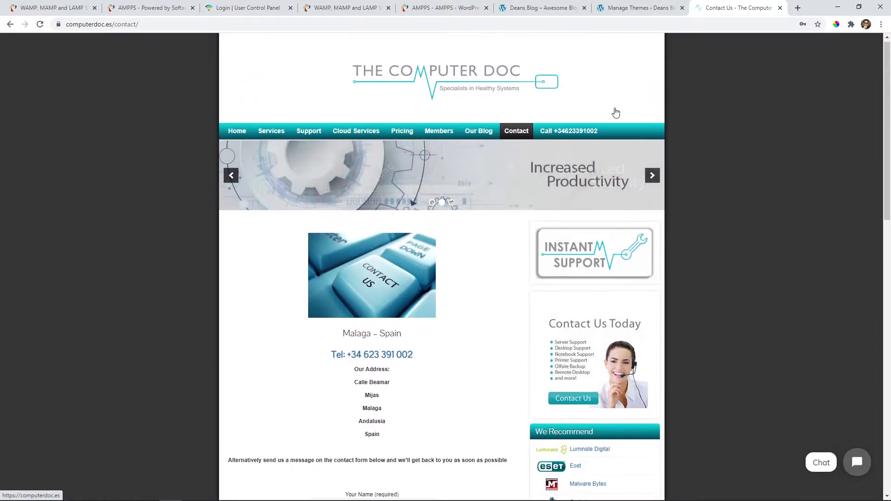
left_click(623, 10)
left_click(547, 7)
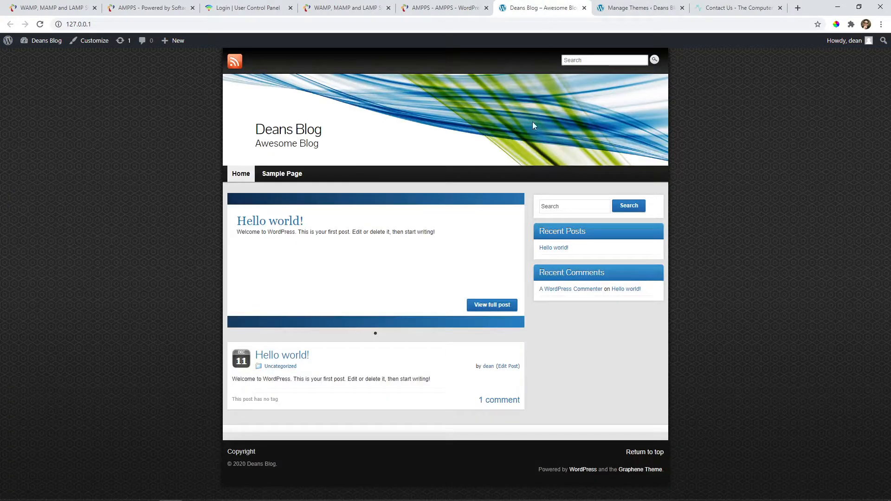
Cycle through the open Chrome tabs and finish on the localhost/ampps AMPPS dashboard.
left_click(472, 9)
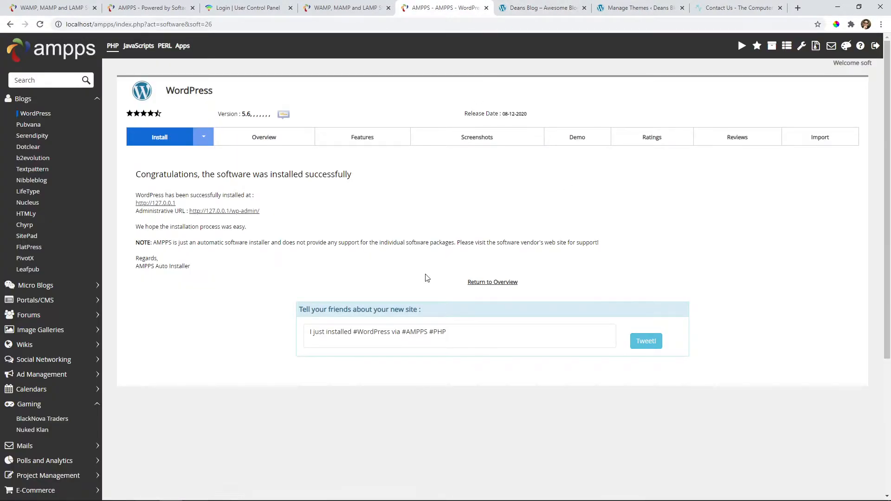
left_click(547, 8)
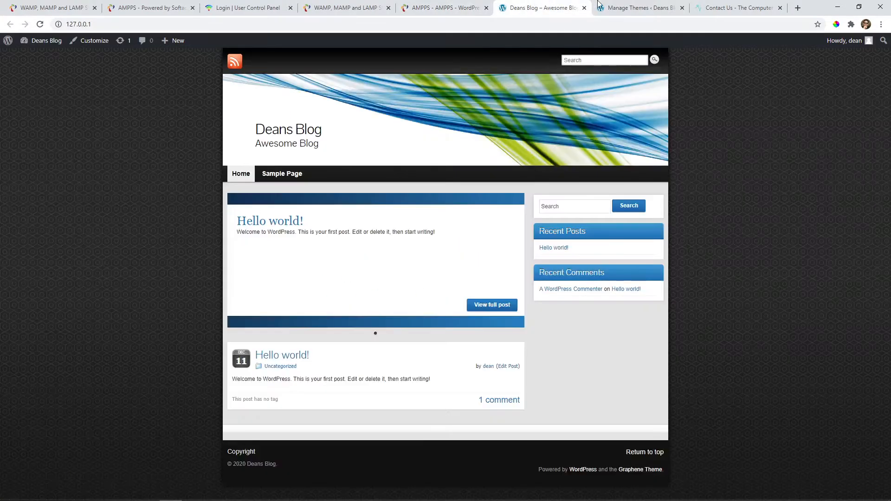
left_click(613, 5)
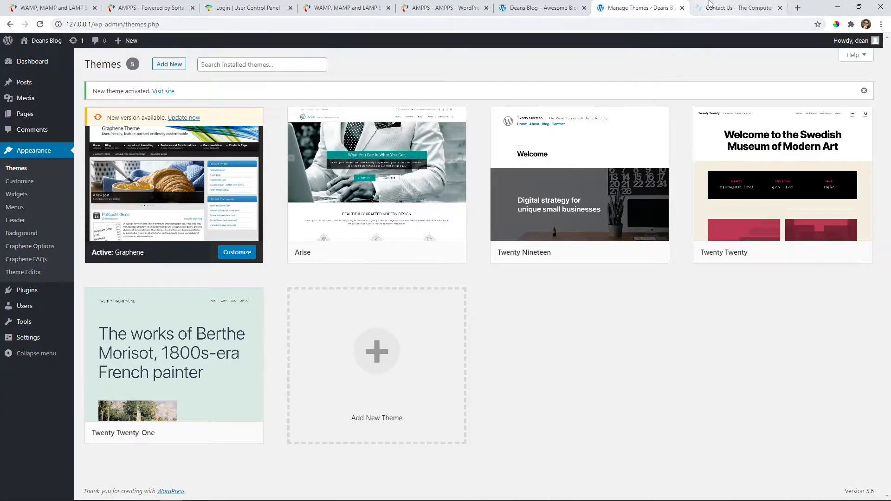
left_click(738, 8)
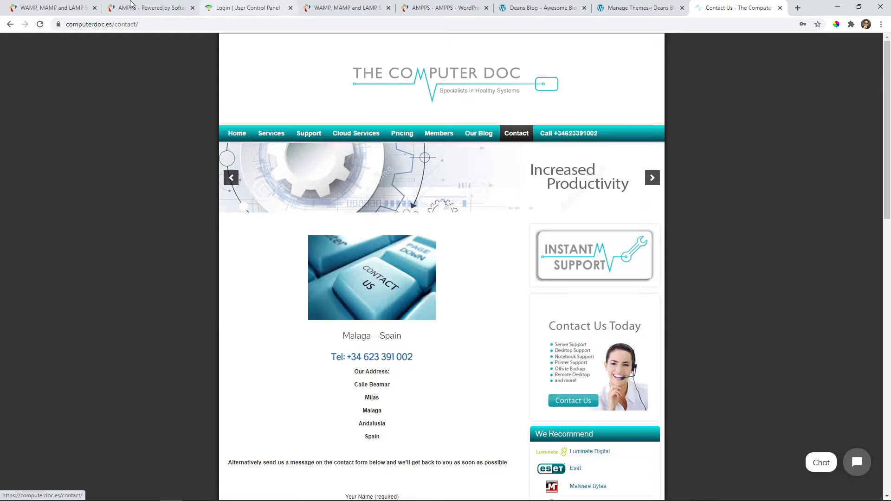
left_click(18, 3)
left_click(134, 7)
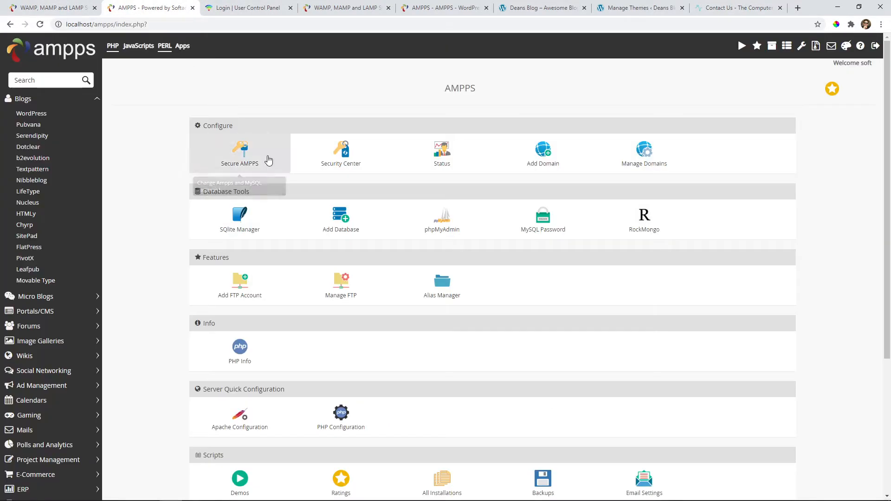